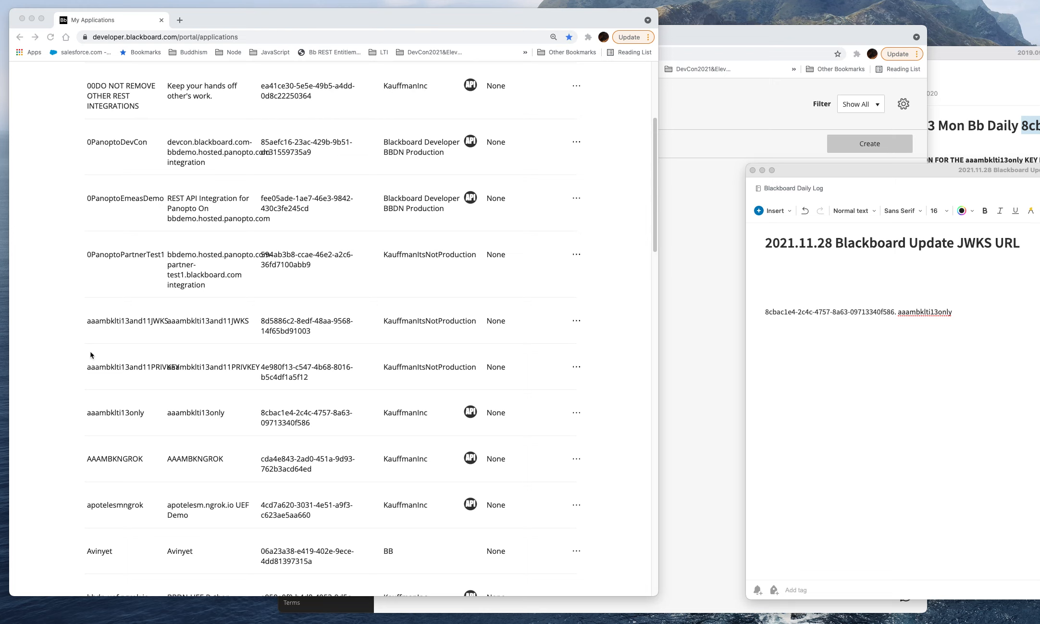
# Step: Identify the aaambklti13only application in the list and copy its client ID from the Blackboard Update JWKS URL note
pyautogui.click(128, 405)
pyautogui.moveTo(146, 416); pyautogui.dragTo(87, 413)
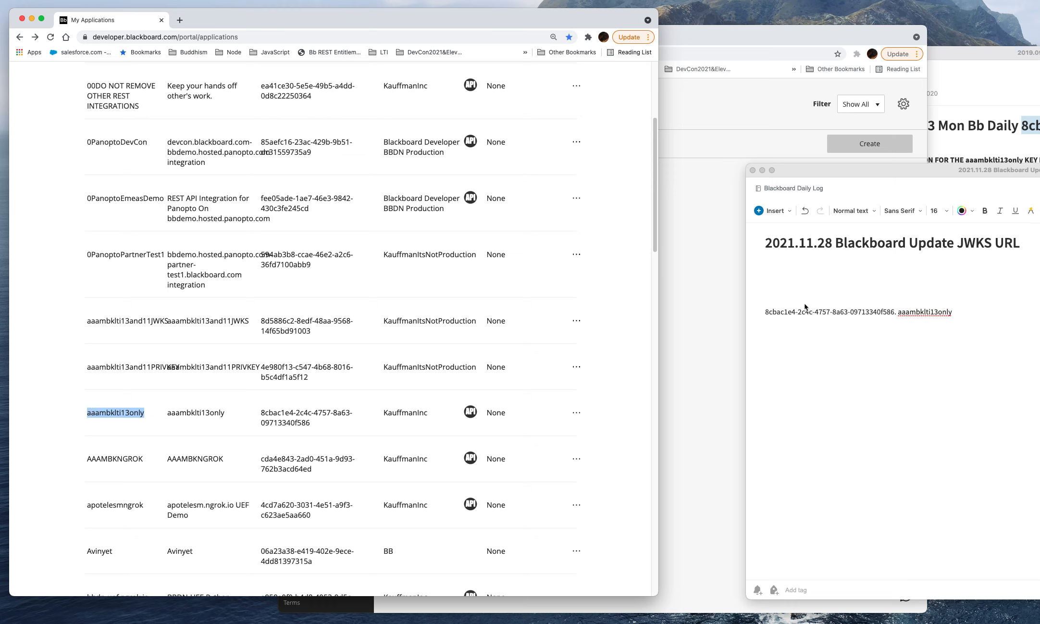
pyautogui.click(841, 313)
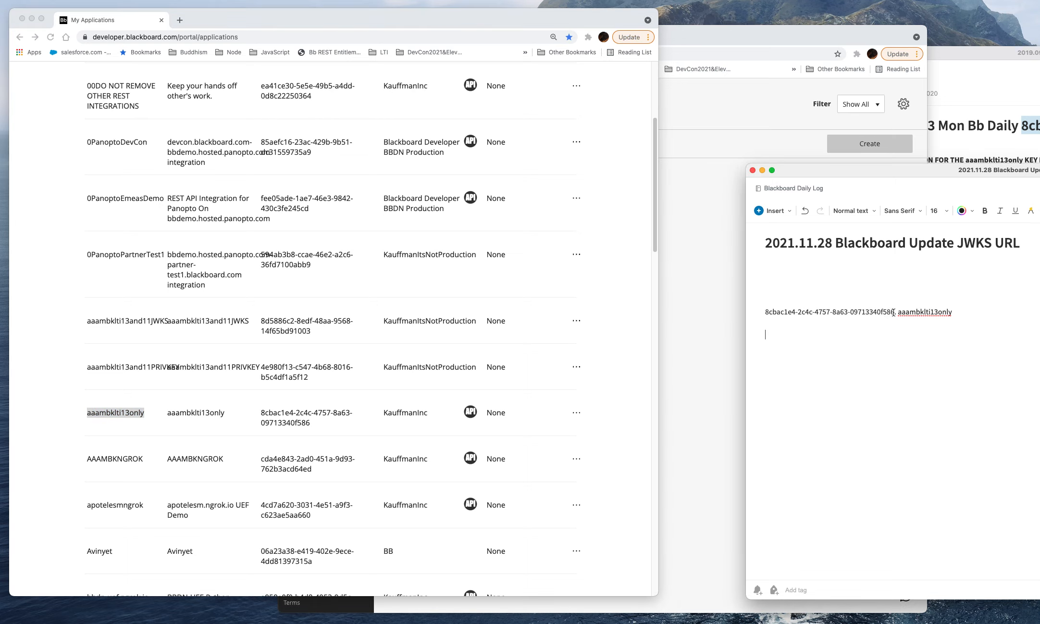
pyautogui.moveTo(895, 312); pyautogui.dragTo(759, 315)
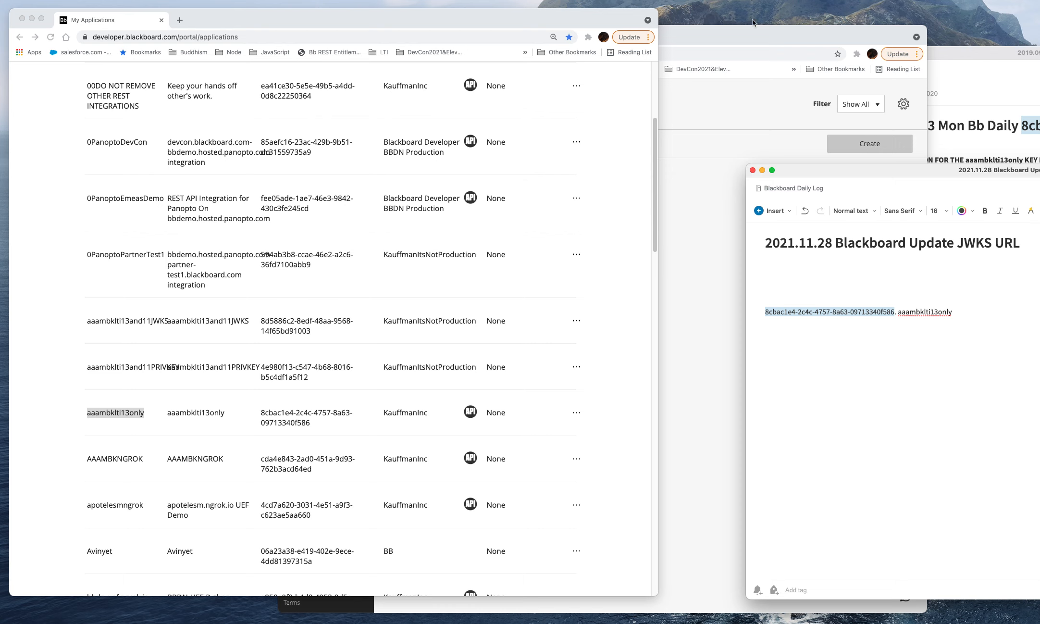
pyautogui.rightClick(813, 313)
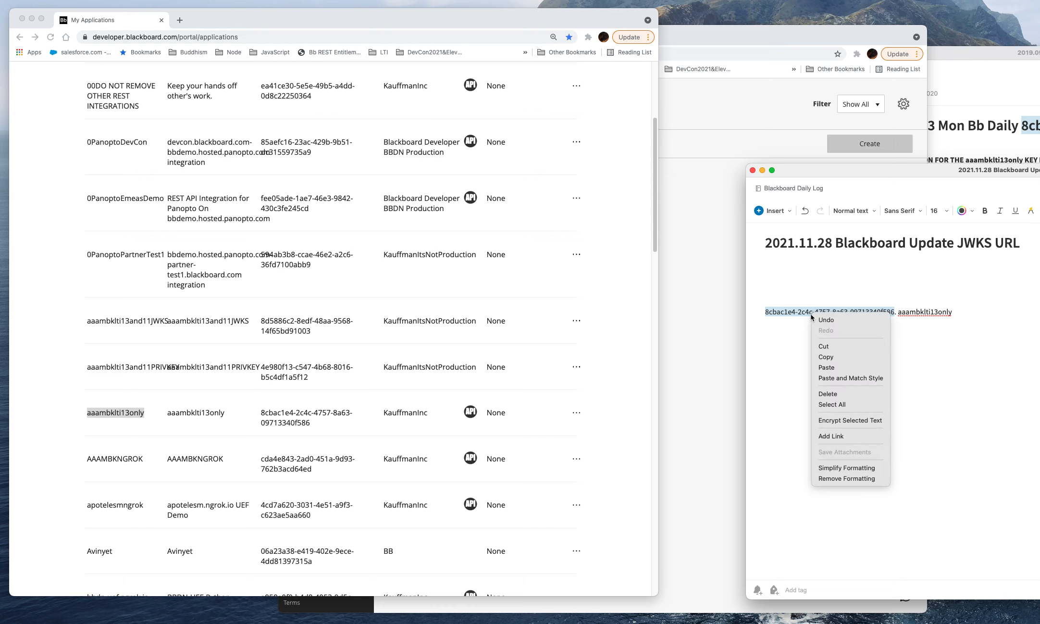
pyautogui.click(832, 357)
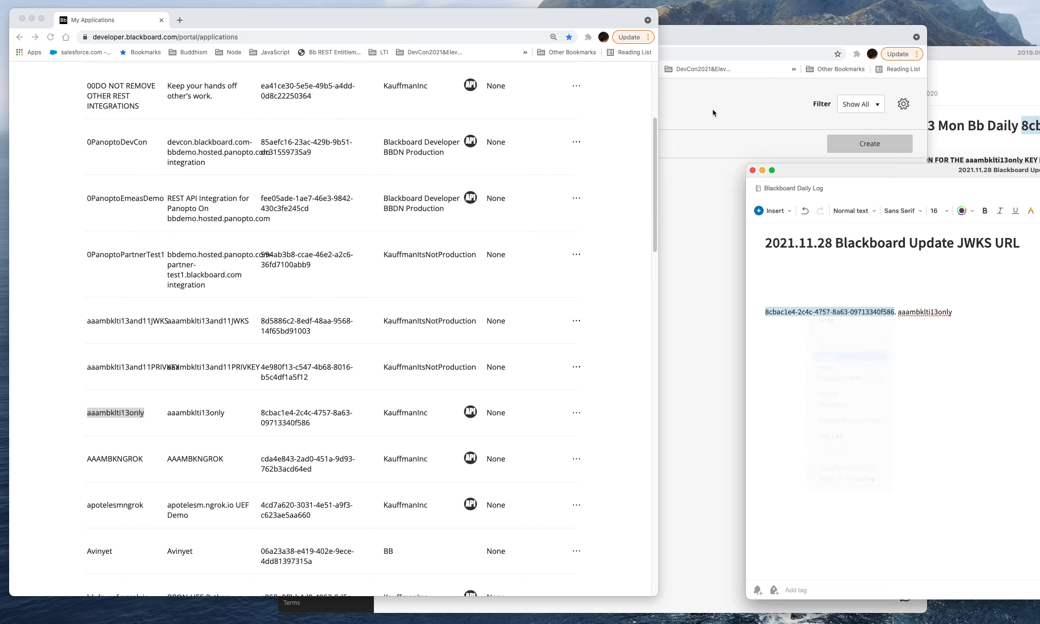
# Step: Switch to Blackboard Learn's Administrator Tools and open the LTI Tool Providers list
pyautogui.click(683, 47)
pyautogui.click(311, 358)
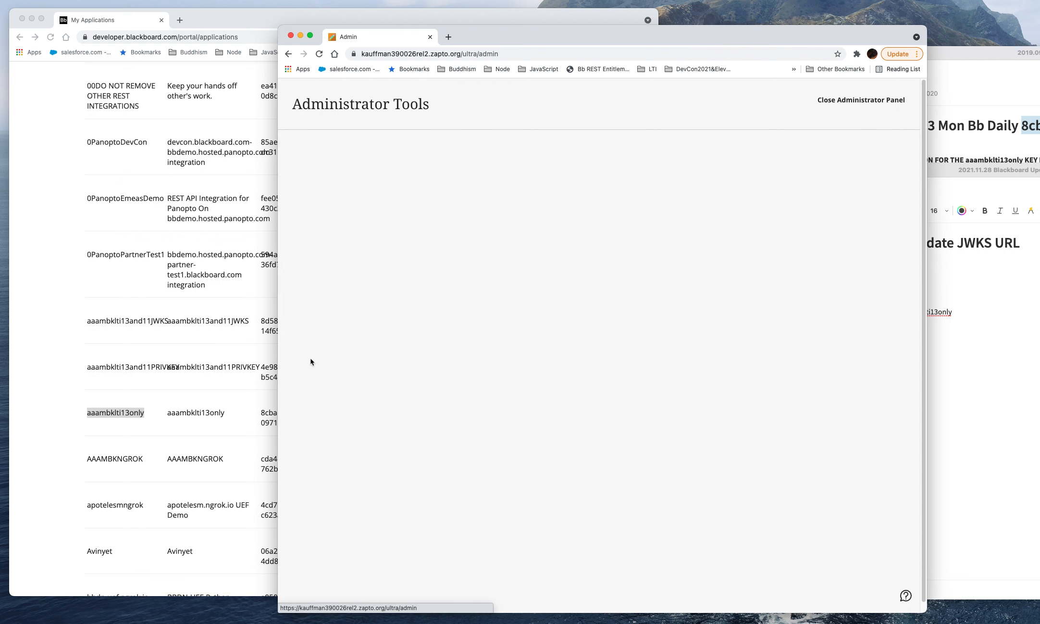
pyautogui.scroll(-5, 697, 425)
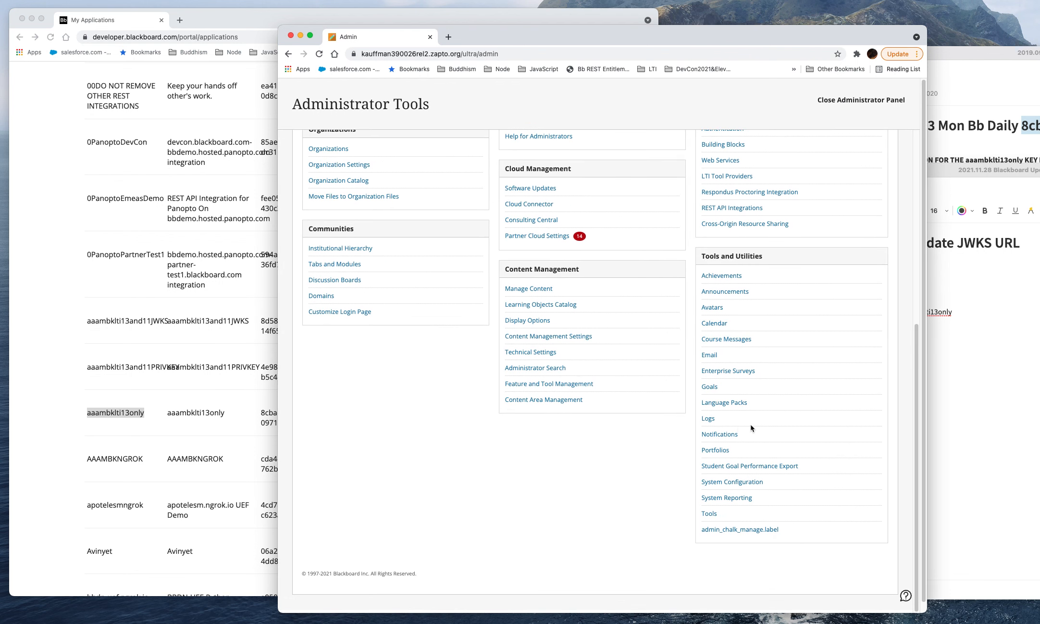
pyautogui.scroll(6, 750, 379)
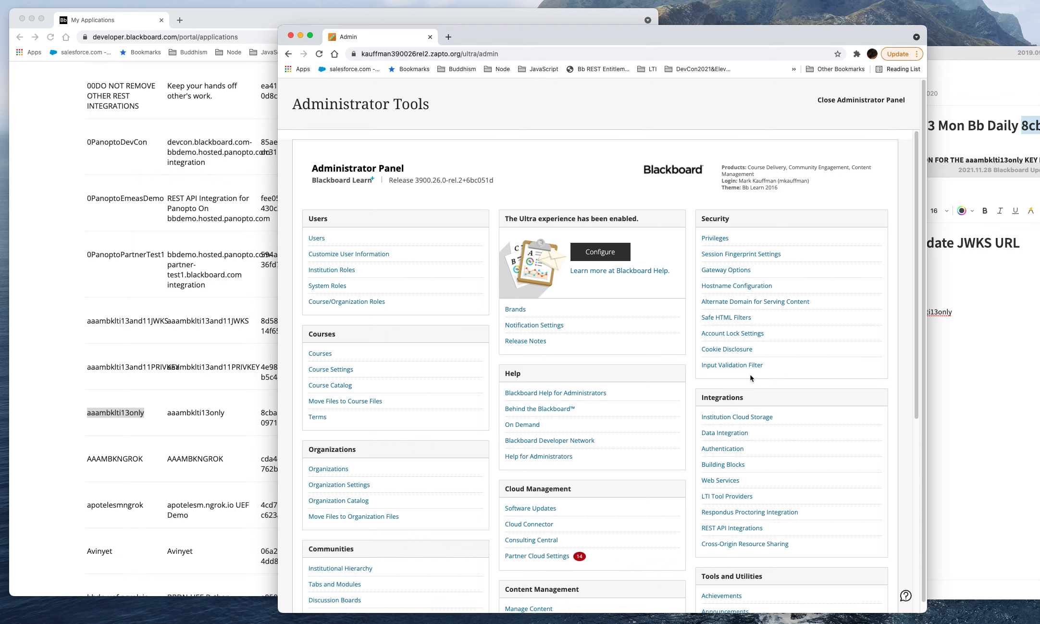
pyautogui.click(716, 497)
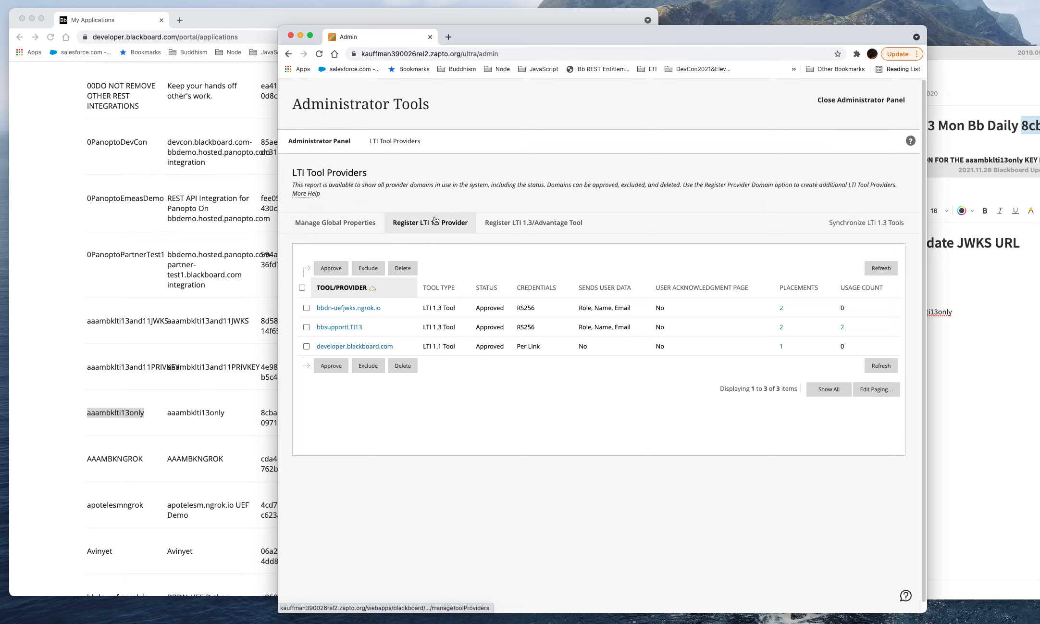
# Step: Start registering an LTI 1.3/Advantage tool and submit the copied client ID
pyautogui.click(523, 223)
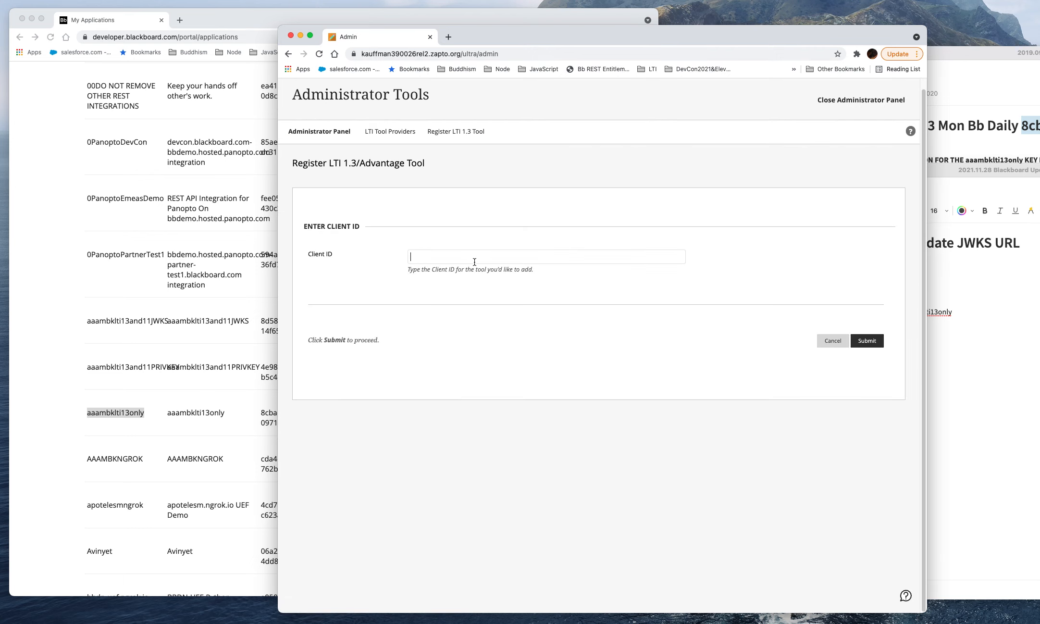
pyautogui.press('super+v')
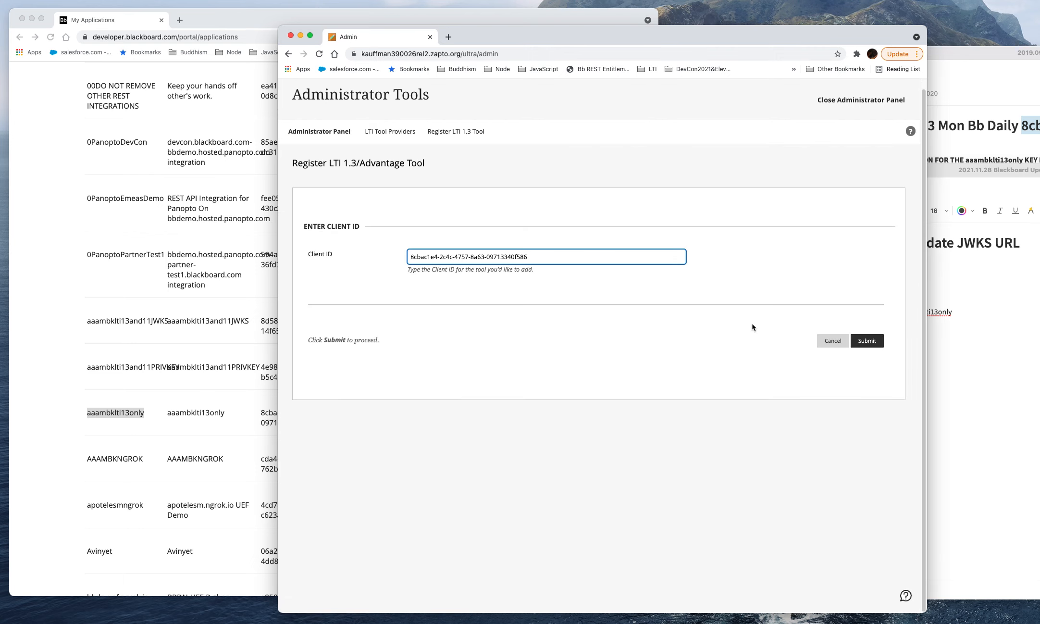
pyautogui.click(866, 341)
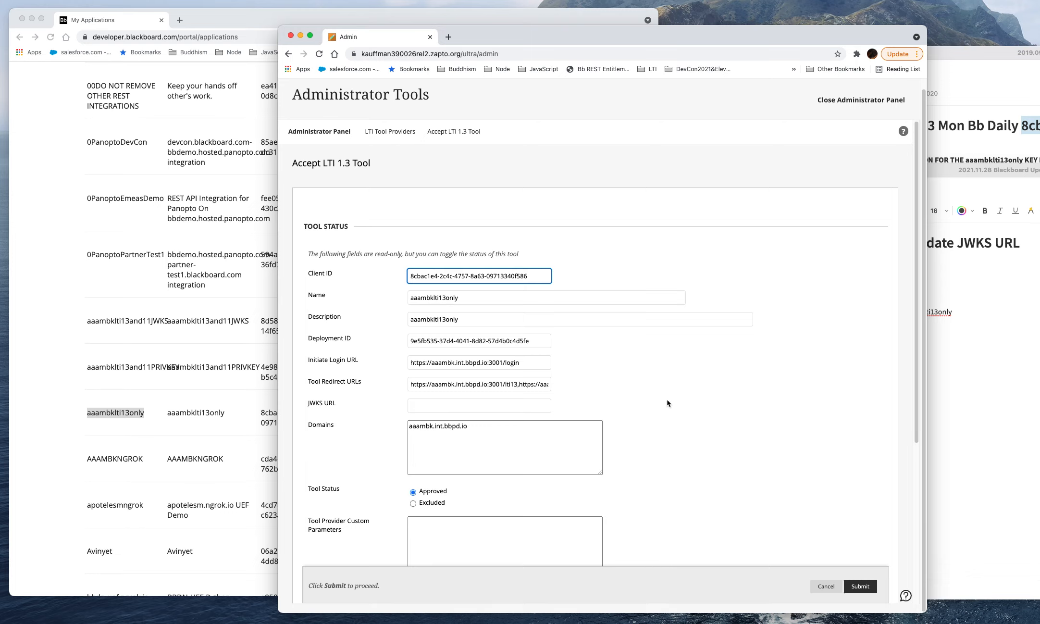
pyautogui.scroll(-2, 668, 404)
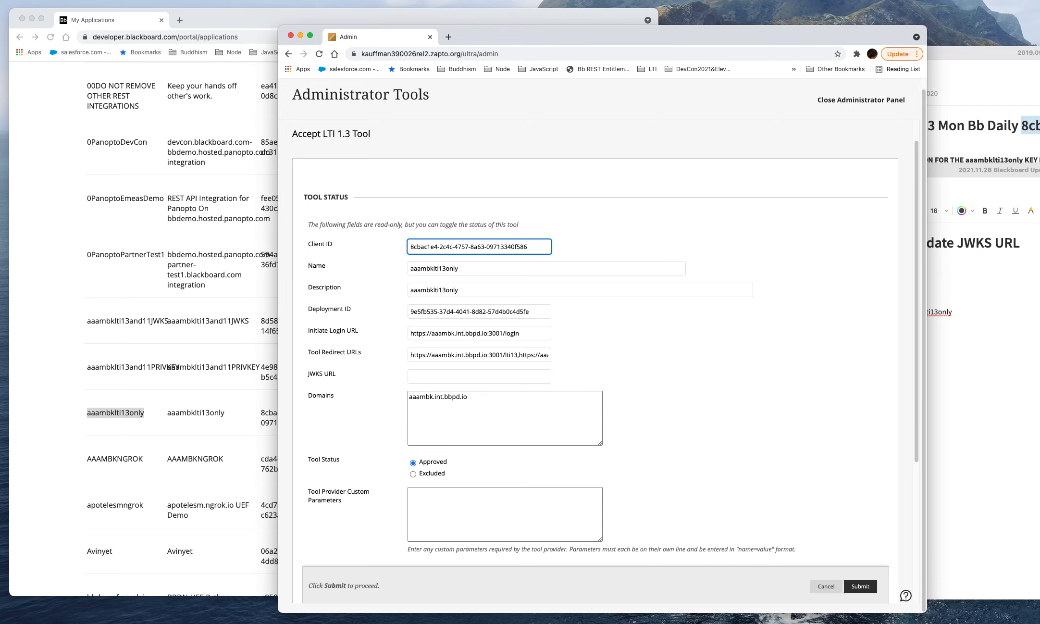
# Step: Examine the Tool JWKS URL setting of aaambklti13only in the Blackboard developer portal, leaving the application unchanged
pyautogui.click(72, 254)
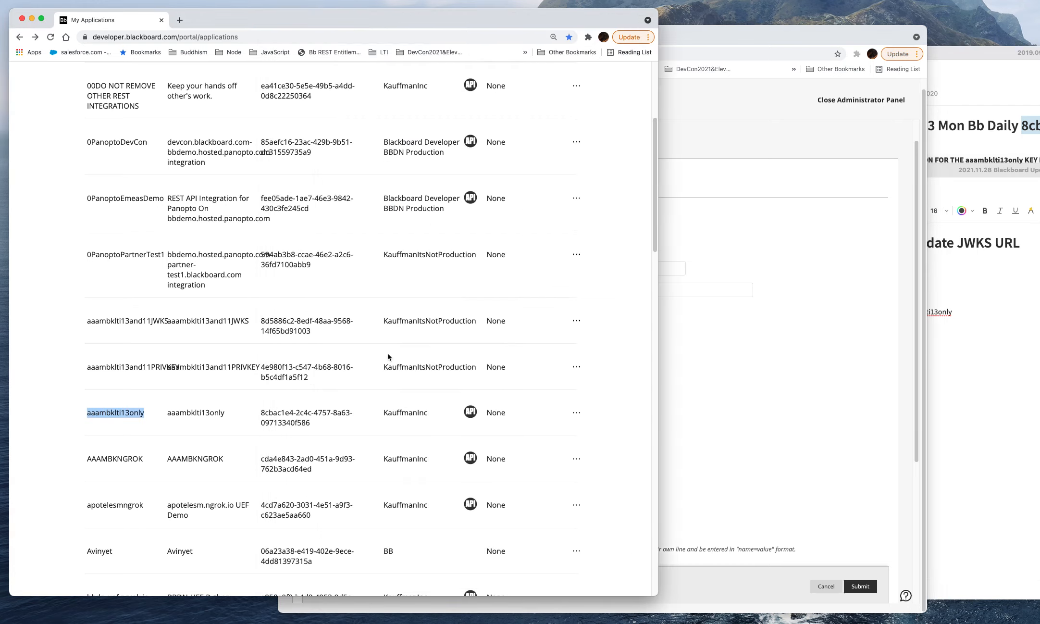
pyautogui.click(576, 413)
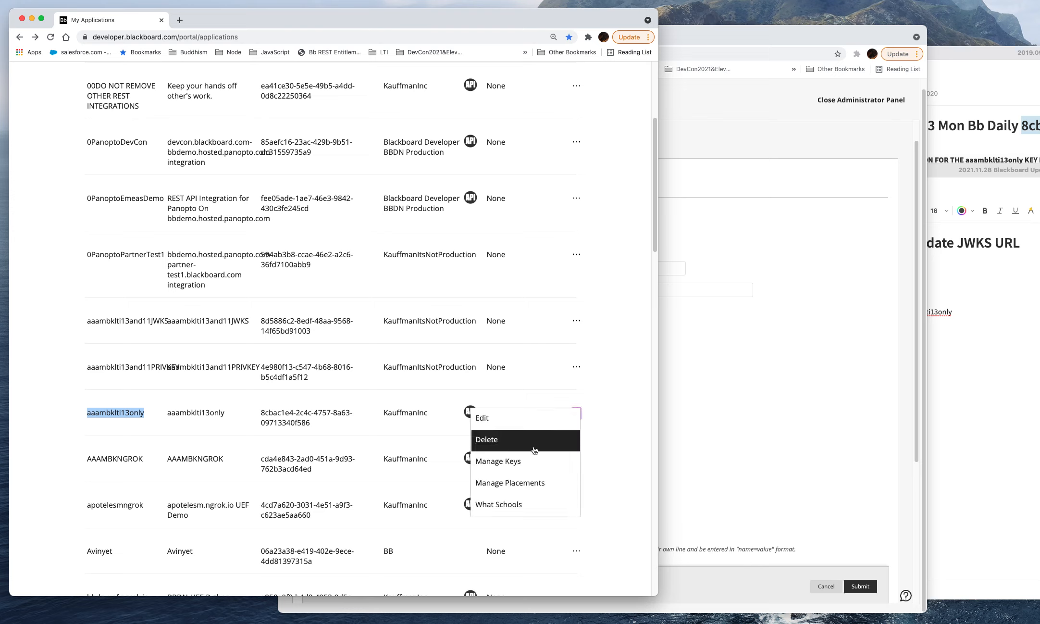
pyautogui.click(481, 418)
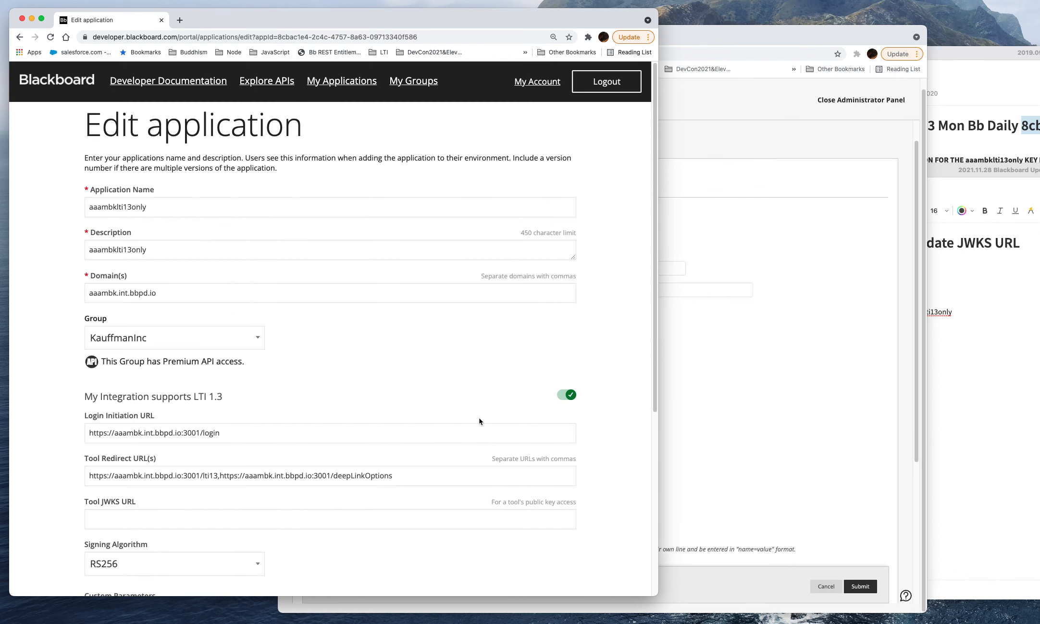
pyautogui.scroll(-5, 387, 315)
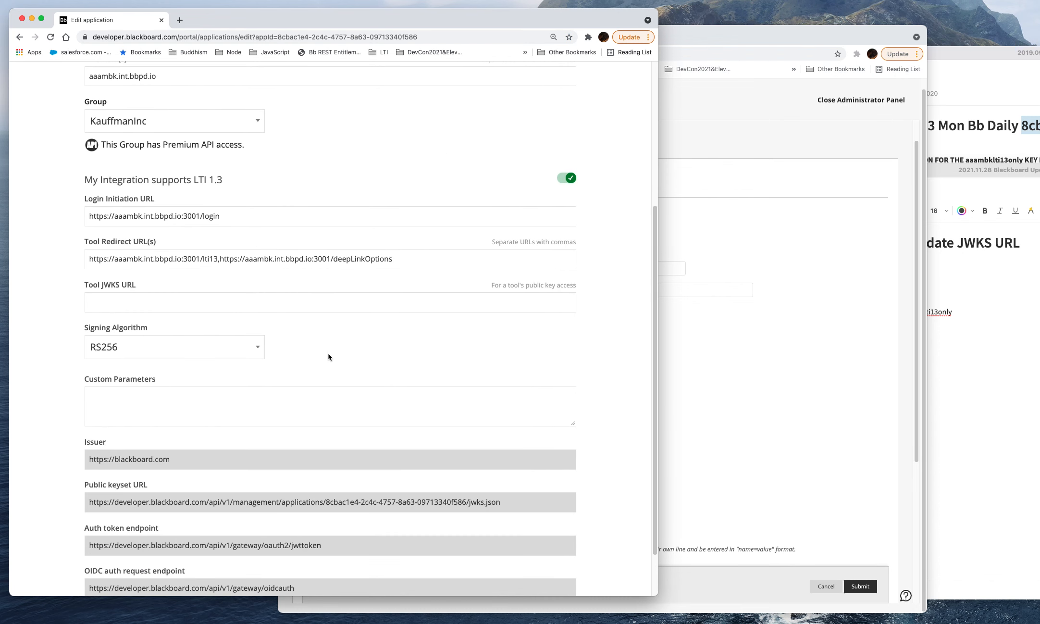
pyautogui.click(109, 300)
pyautogui.scroll(1, 206, 300)
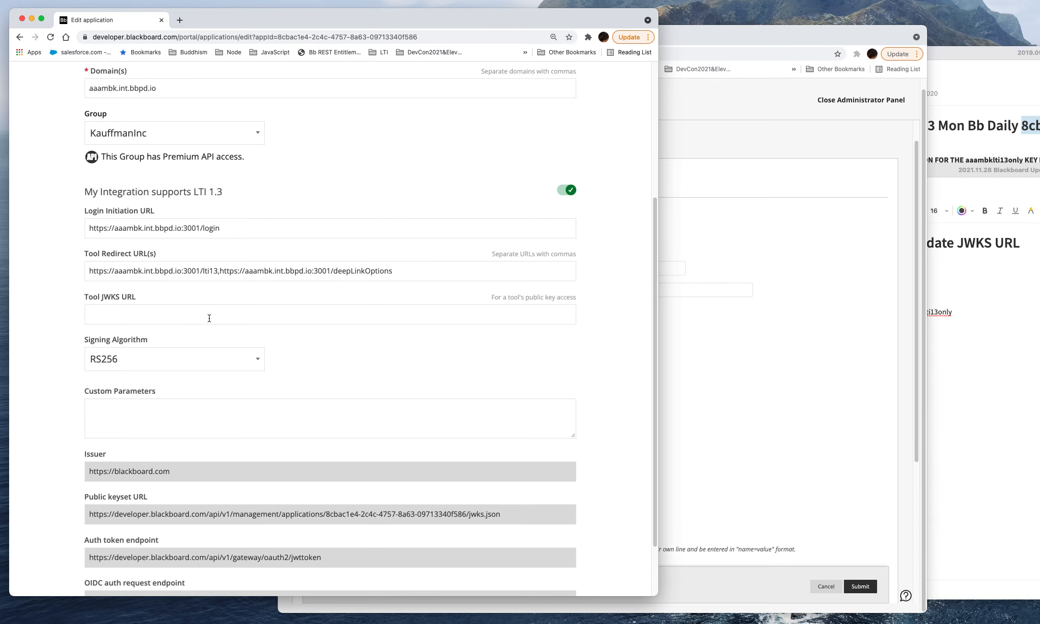
pyautogui.scroll(5, 173, 312)
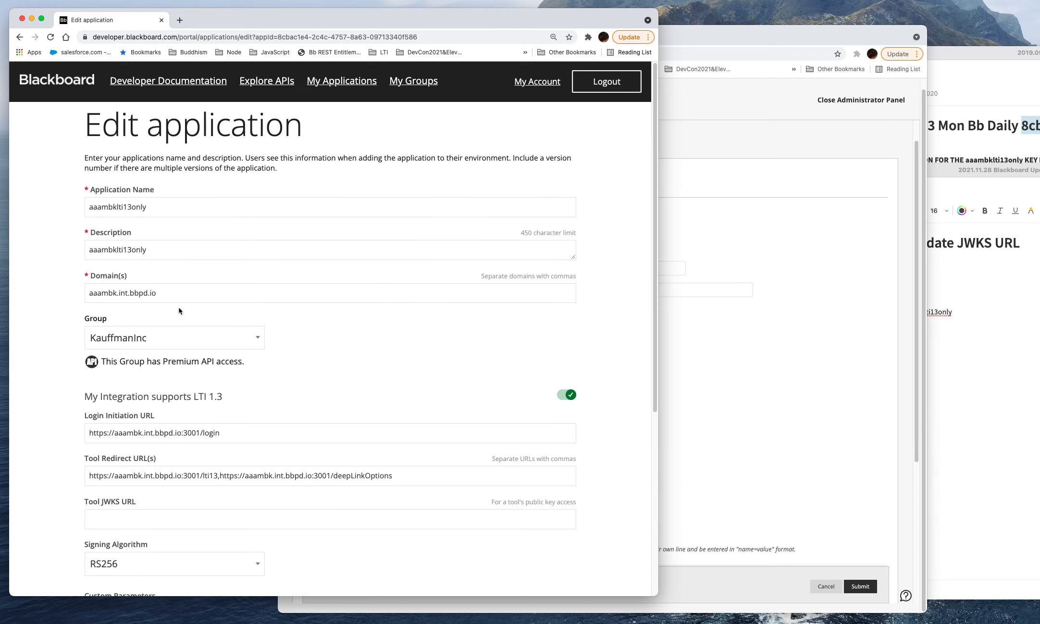
pyautogui.click(20, 38)
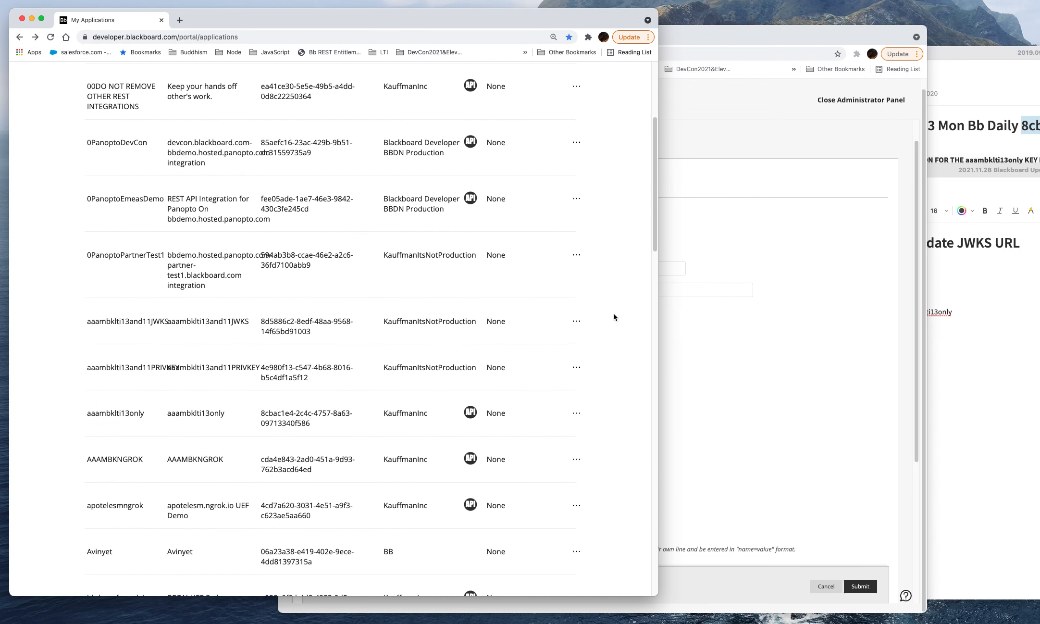
# Step: Return to Blackboard Learn and submit the aaambklti13only LTI 1.3 tool with its status set to Approved
pyautogui.click(779, 352)
pyautogui.scroll(-1, 694, 418)
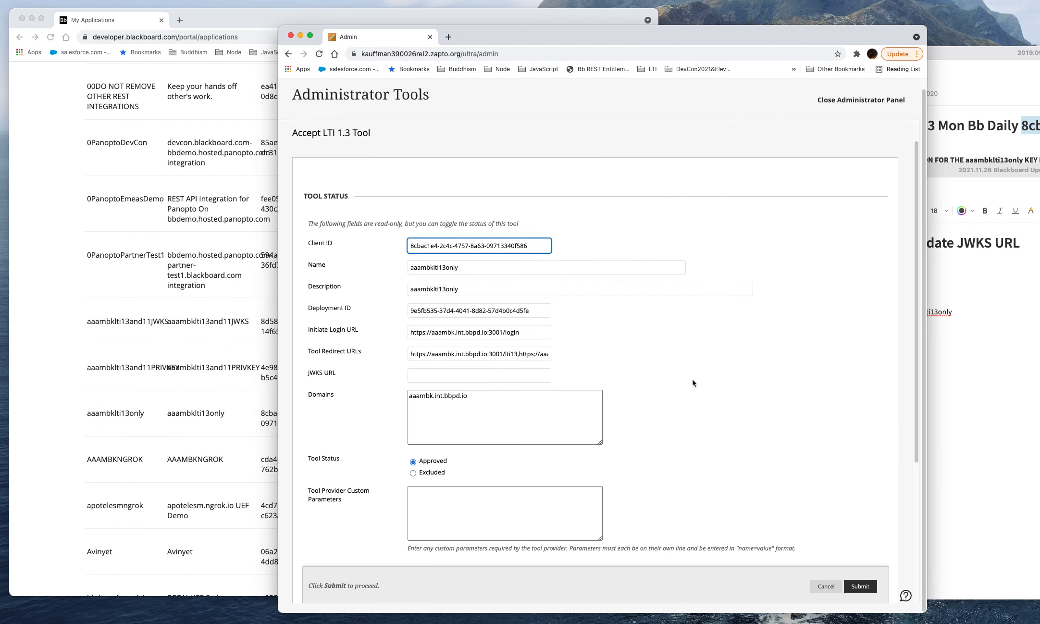
pyautogui.click(860, 589)
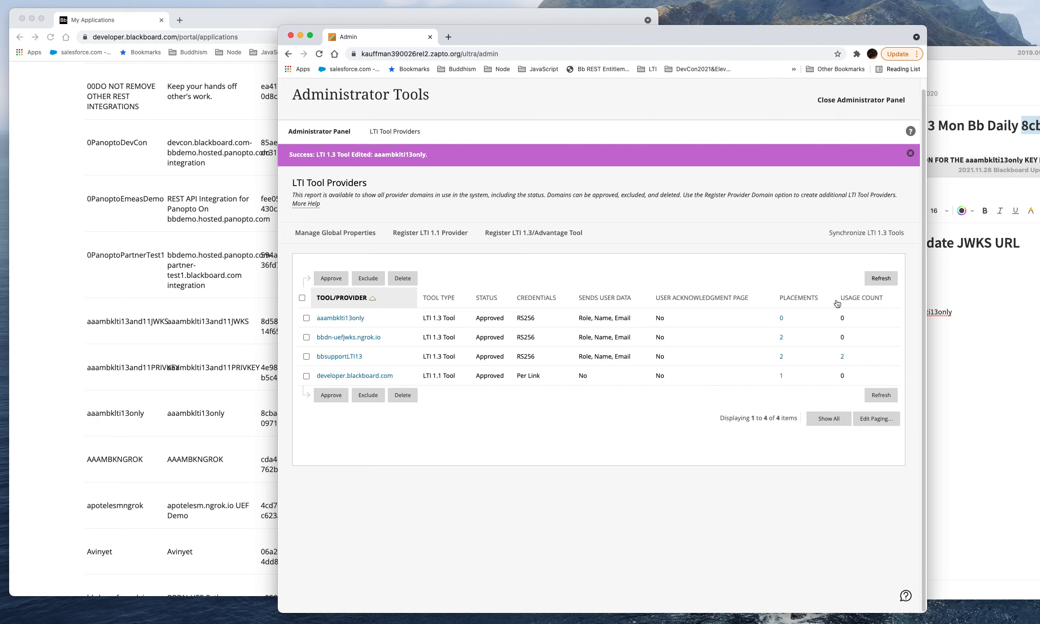
# Step: Switch to the Blackboard developer portal and open the aaambklti13only application for editing
pyautogui.click(55, 265)
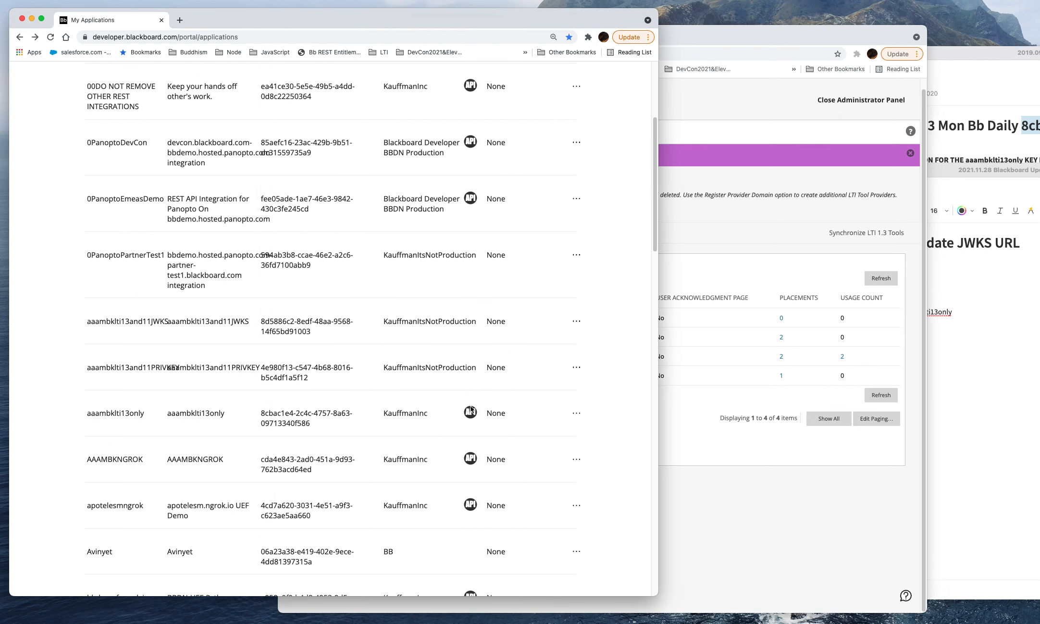
pyautogui.click(574, 414)
pyautogui.click(555, 420)
pyautogui.scroll(-5, 390, 320)
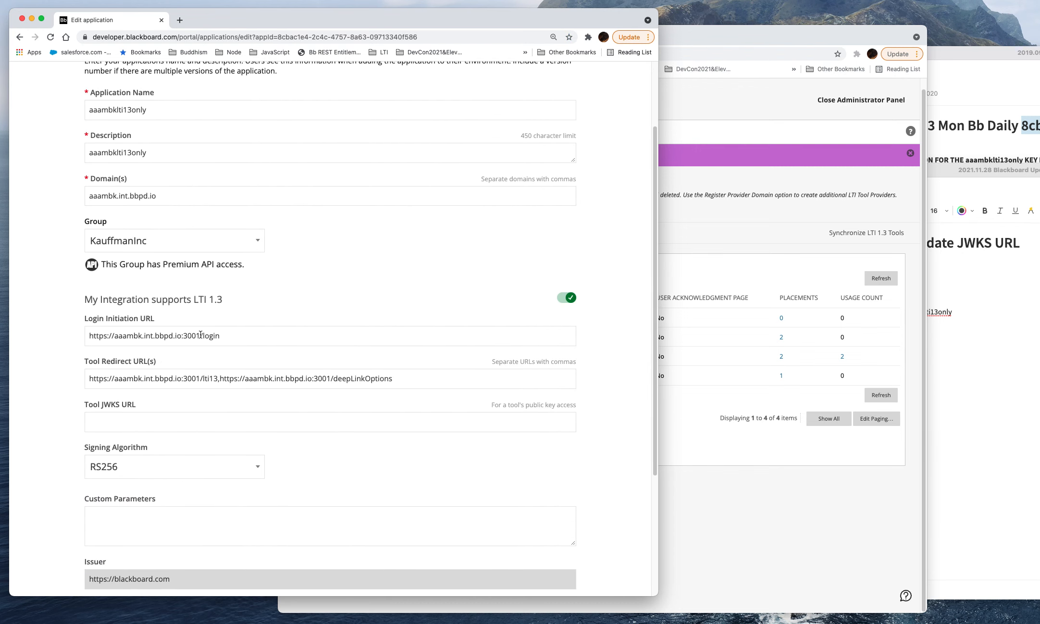
pyautogui.moveTo(238, 335); pyautogui.dragTo(35, 341)
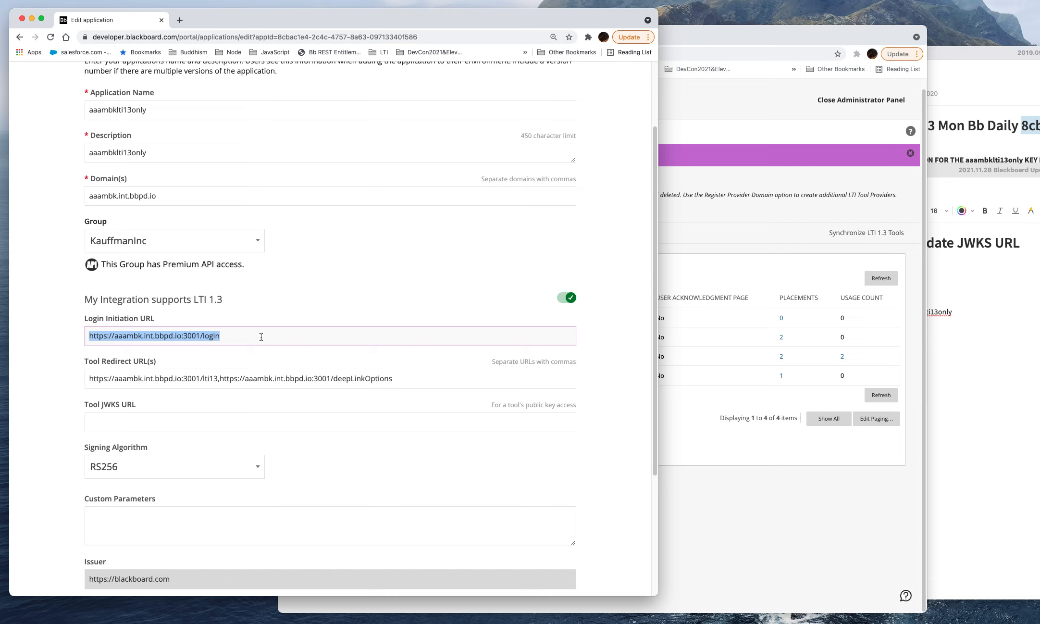
pyautogui.rightClick(180, 338)
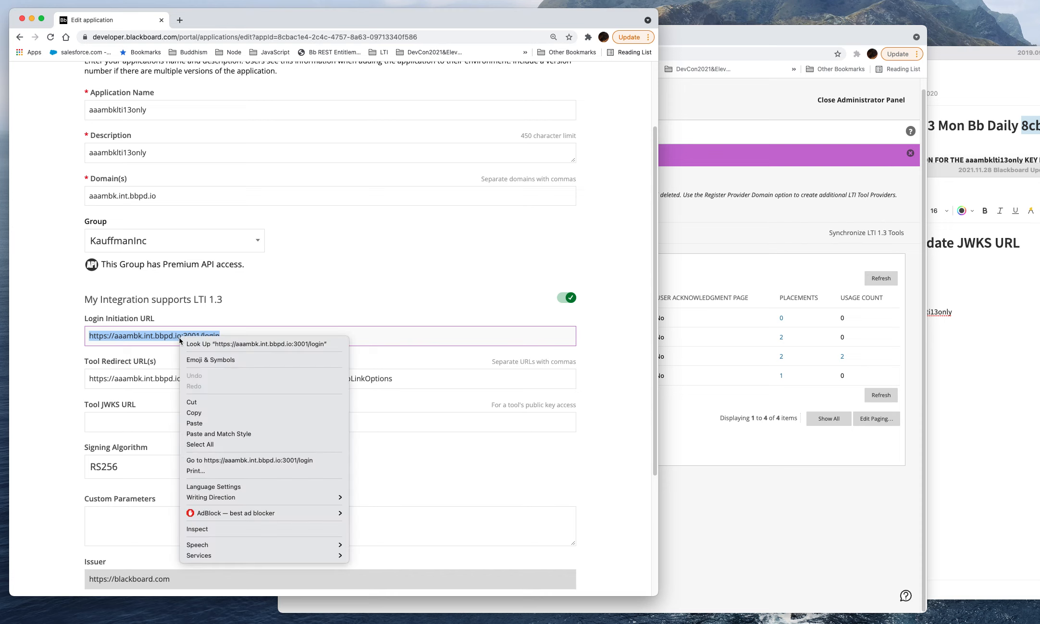
pyautogui.click(203, 413)
pyautogui.click(155, 421)
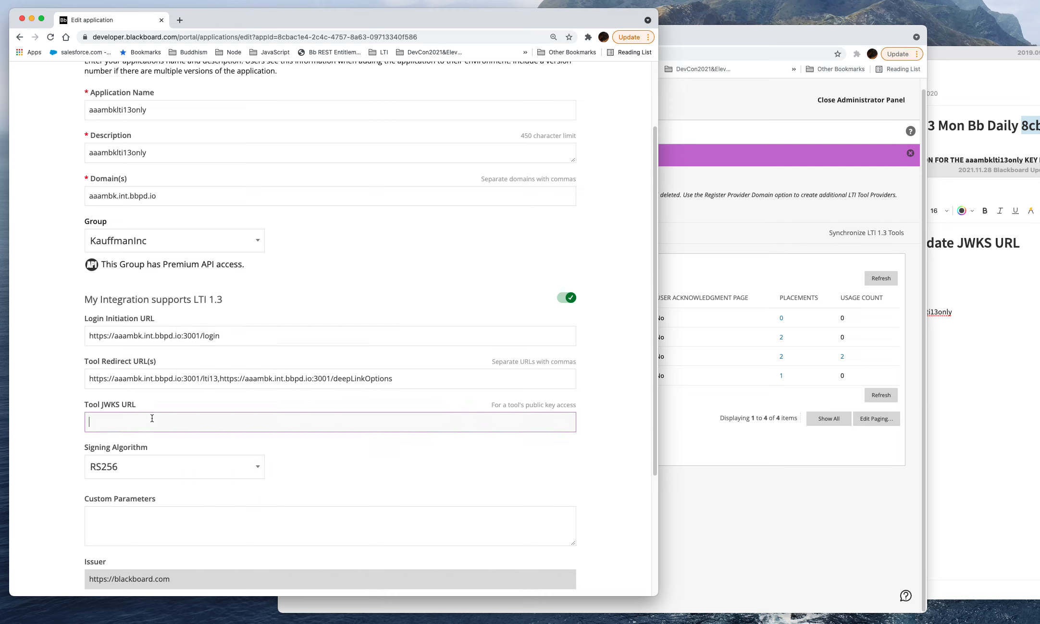
pyautogui.press('super+v')
pyautogui.doubleClick(210, 421)
pyautogui.write('jw')
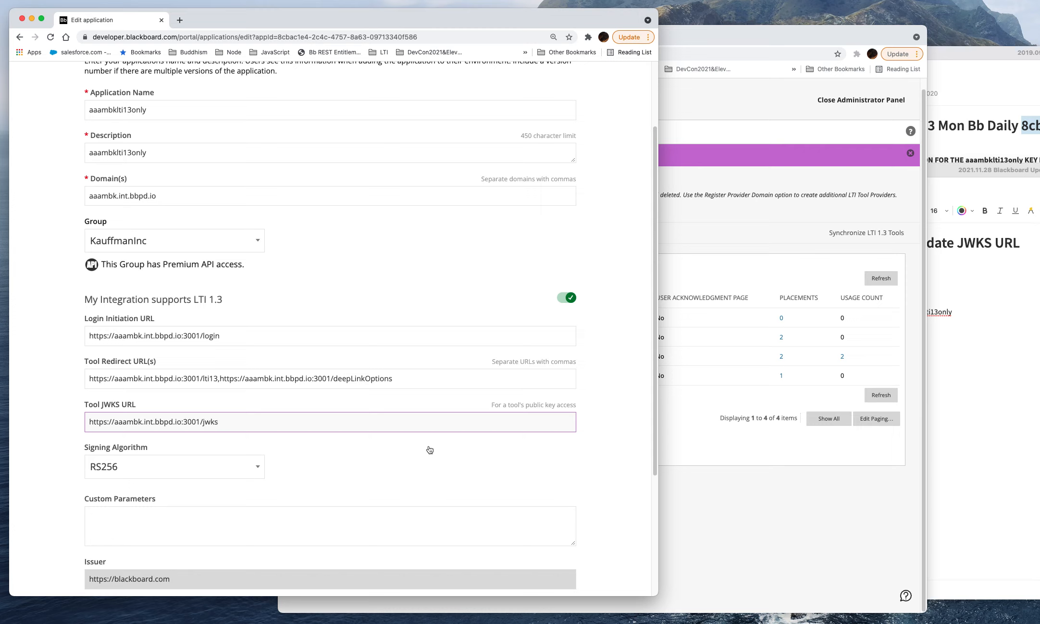
# Step: Review the new Tool JWKS URL and save the updated aaambklti13only application
pyautogui.moveTo(285, 424); pyautogui.dragTo(67, 428)
pyautogui.moveTo(254, 426); pyautogui.dragTo(77, 423)
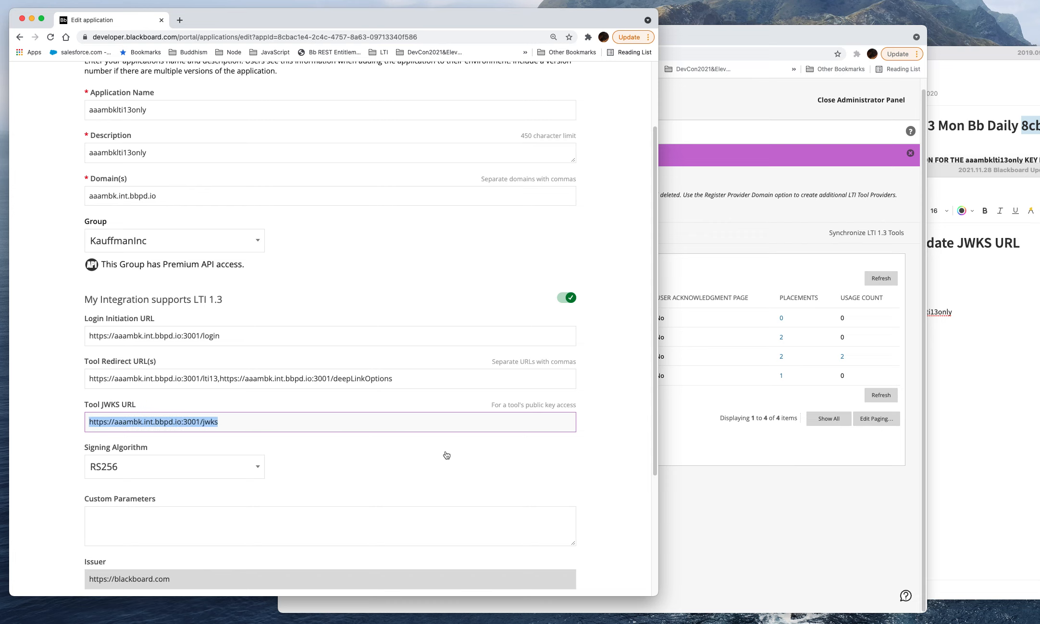
pyautogui.scroll(-5, 447, 455)
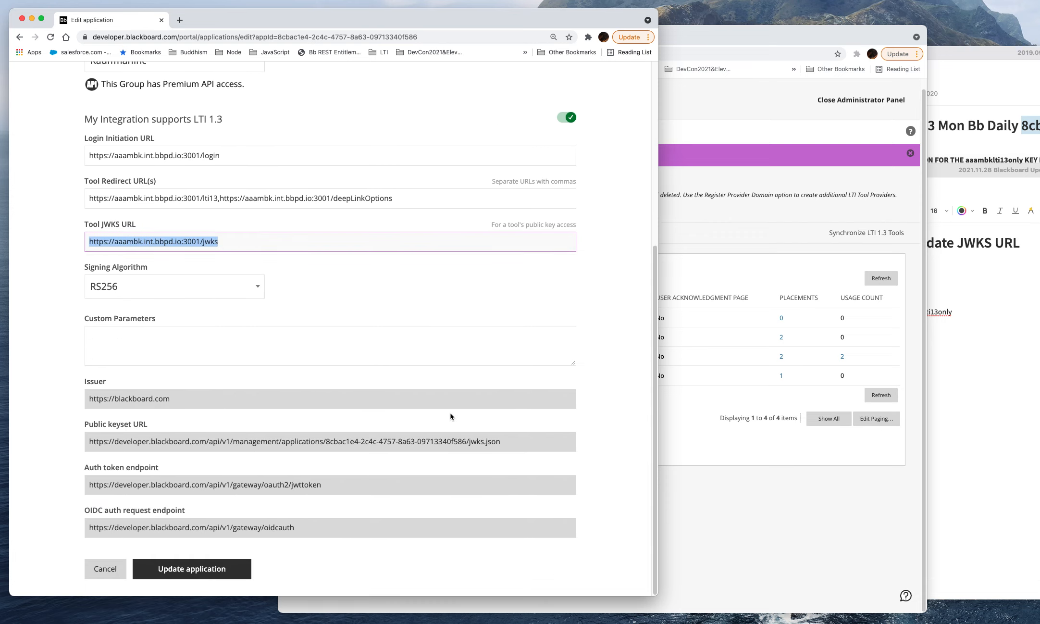
pyautogui.scroll(5, 432, 416)
pyautogui.scroll(-5, 312, 446)
pyautogui.click(211, 569)
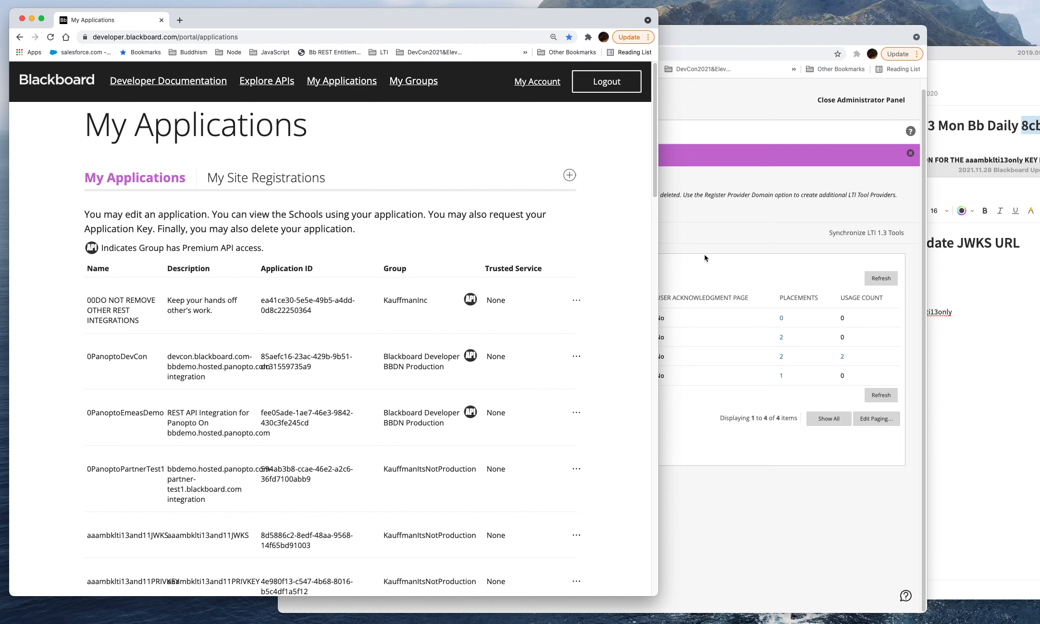
# Step: Return to Blackboard Learn and open the aaambklti13only tool's edit page to check its JWKS URL
pyautogui.click(728, 231)
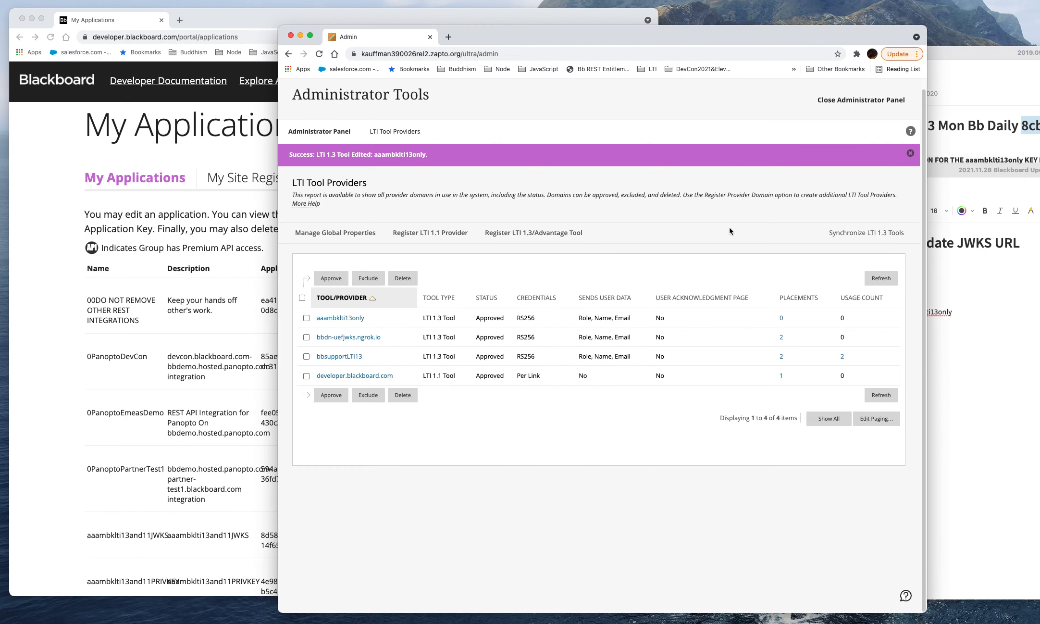
pyautogui.moveTo(354, 322)
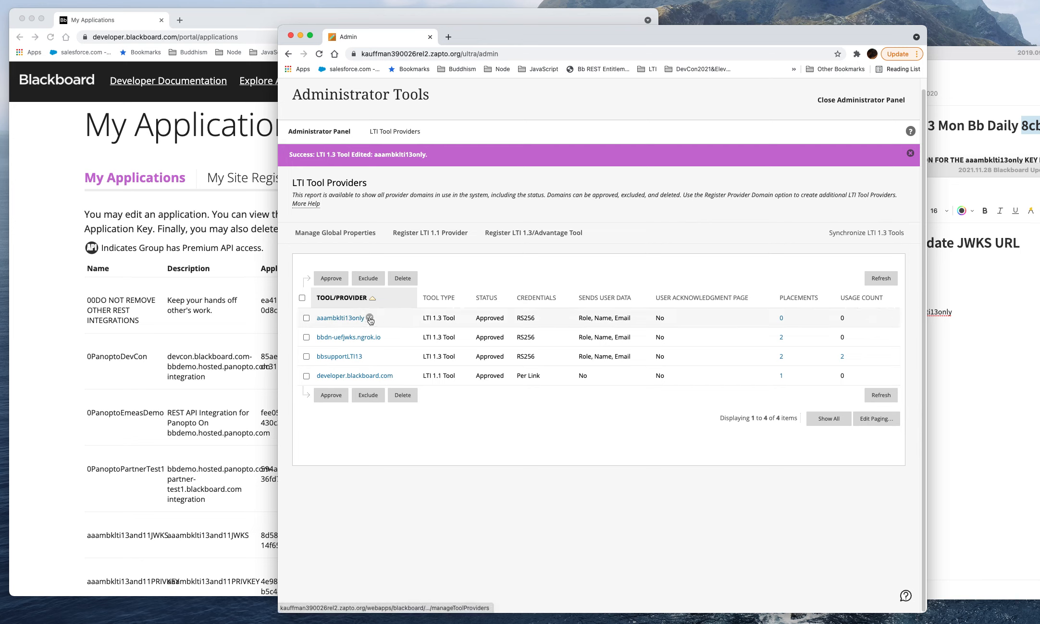
pyautogui.click(370, 319)
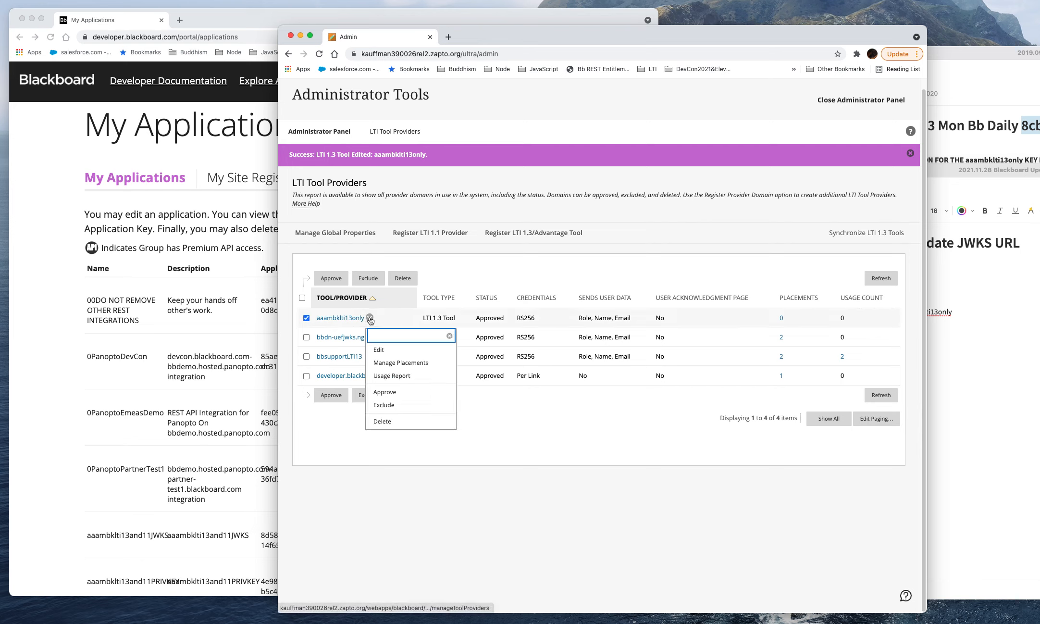
pyautogui.click(388, 352)
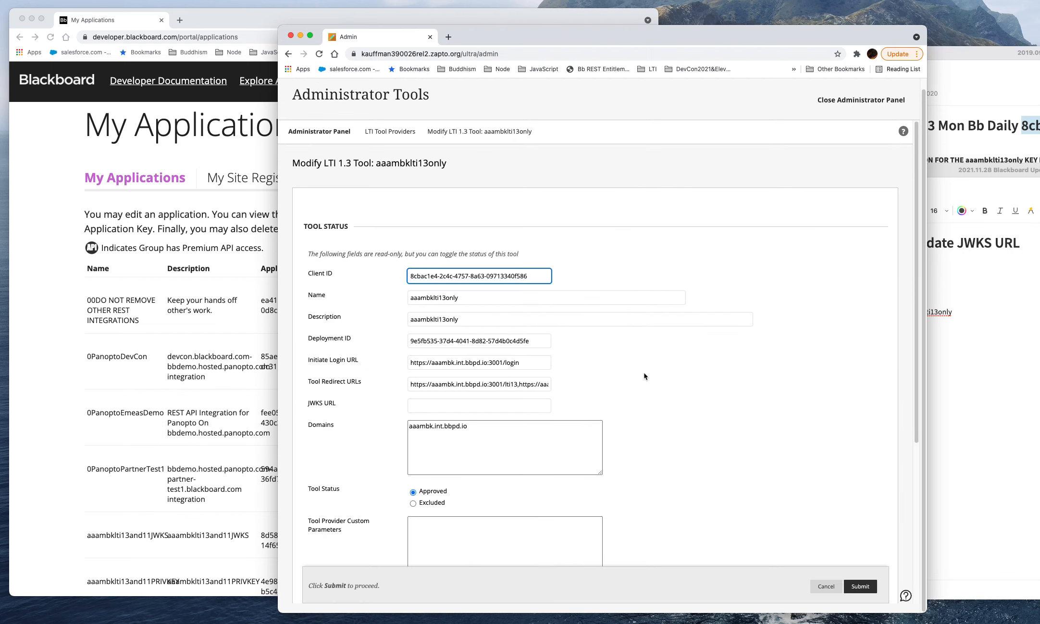
# Step: Copy the Client ID from the aaambklti13only tool's edit page and leave the page without submitting changes
pyautogui.scroll(-1, 750, 404)
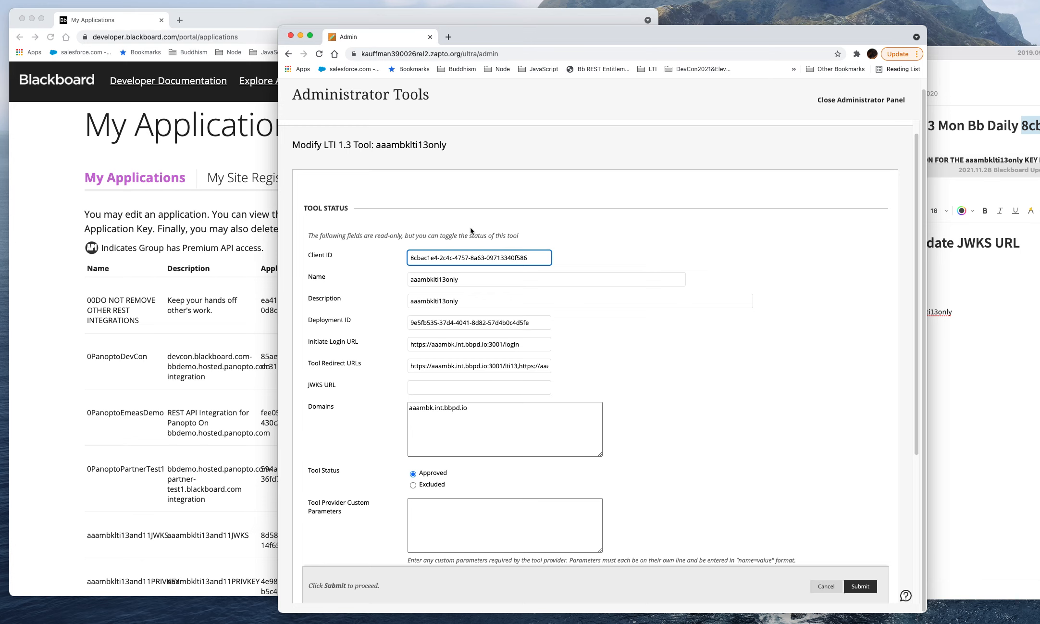
pyautogui.moveTo(539, 259); pyautogui.dragTo(350, 260)
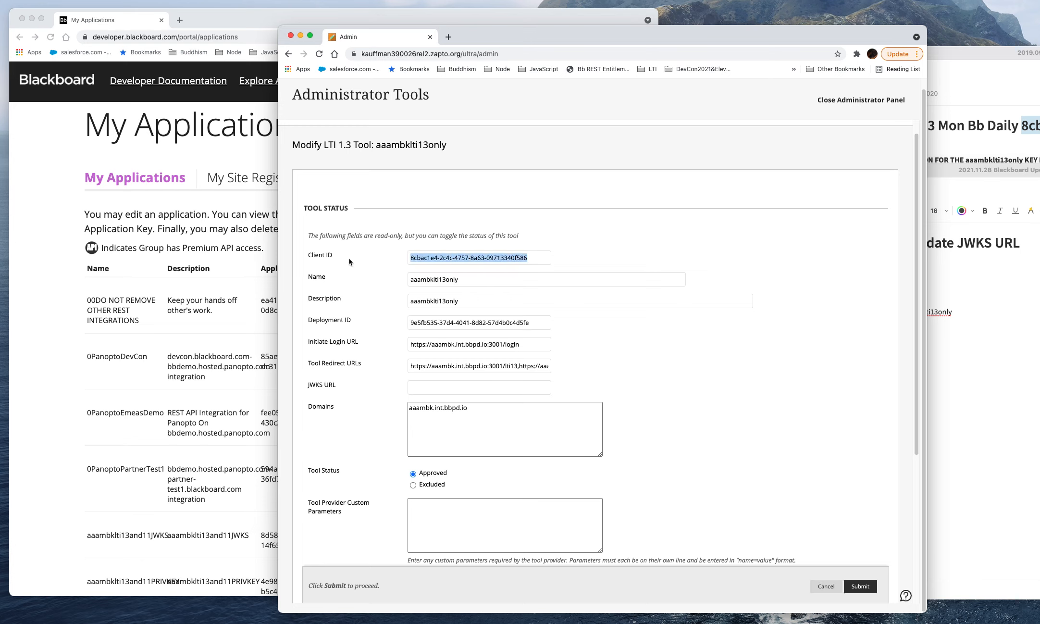
pyautogui.rightClick(418, 255)
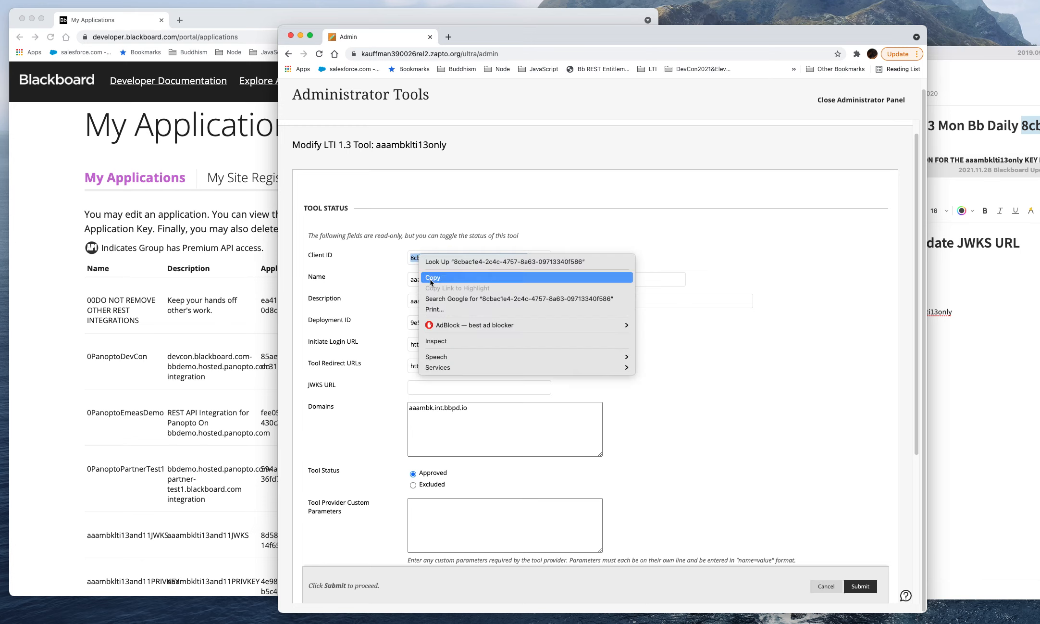
pyautogui.click(433, 277)
pyautogui.click(825, 586)
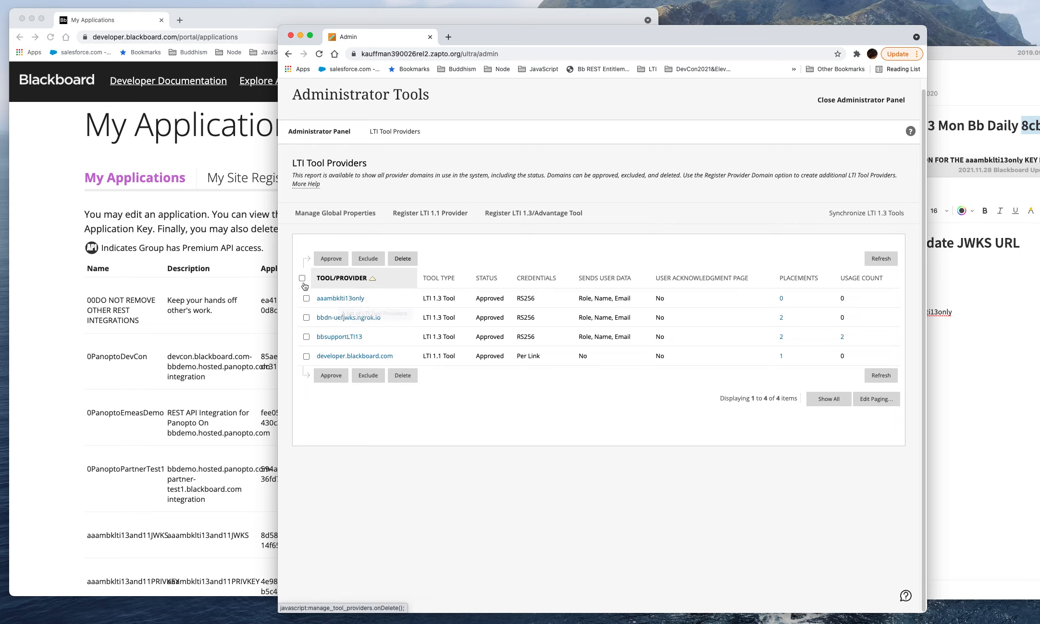
# Step: Start a new LTI 1.3/Advantage tool registration with the copied Client ID and submit it
pyautogui.click(519, 215)
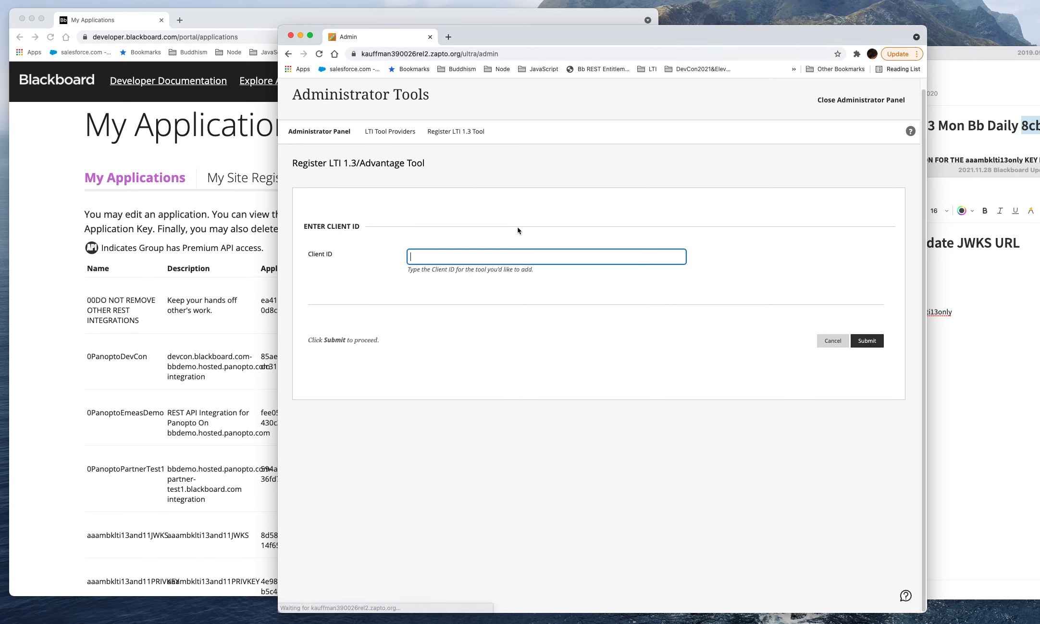
pyautogui.click(487, 255)
pyautogui.press('super+v')
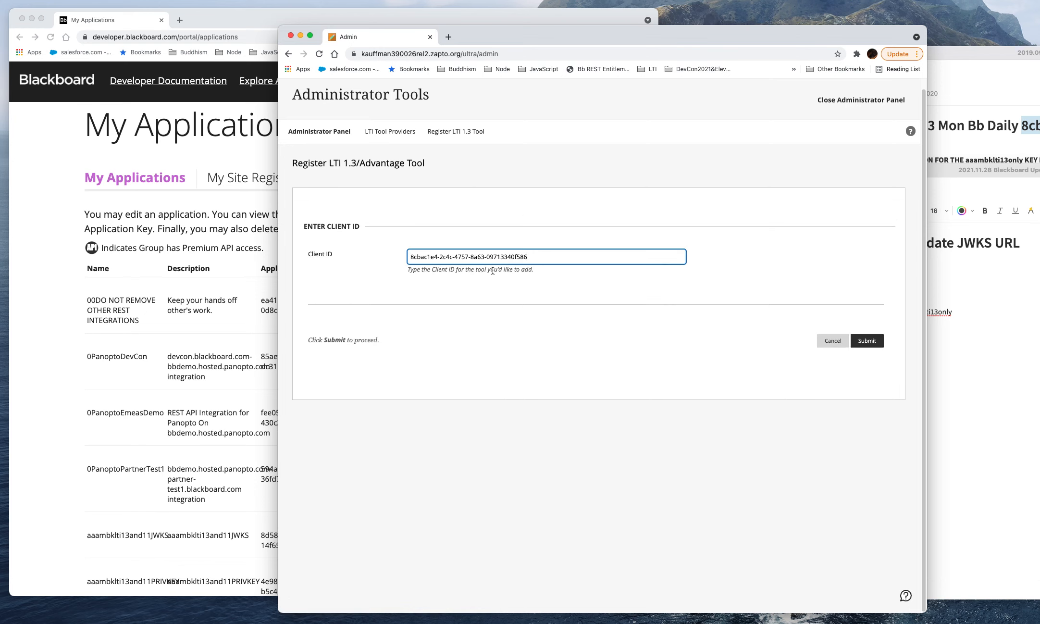
pyautogui.moveTo(548, 259); pyautogui.dragTo(380, 249)
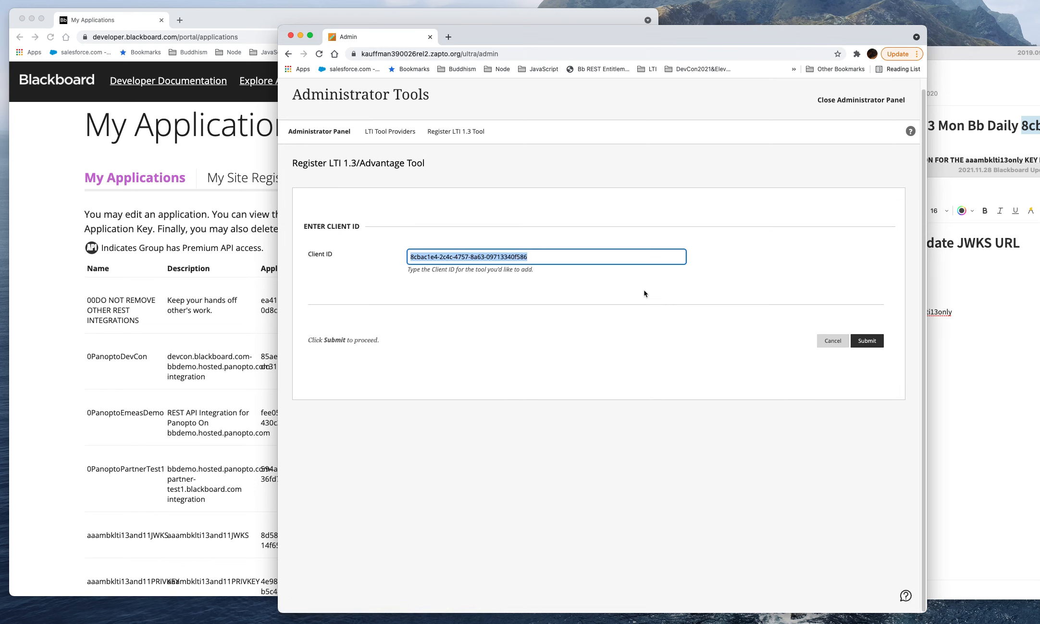
pyautogui.click(878, 342)
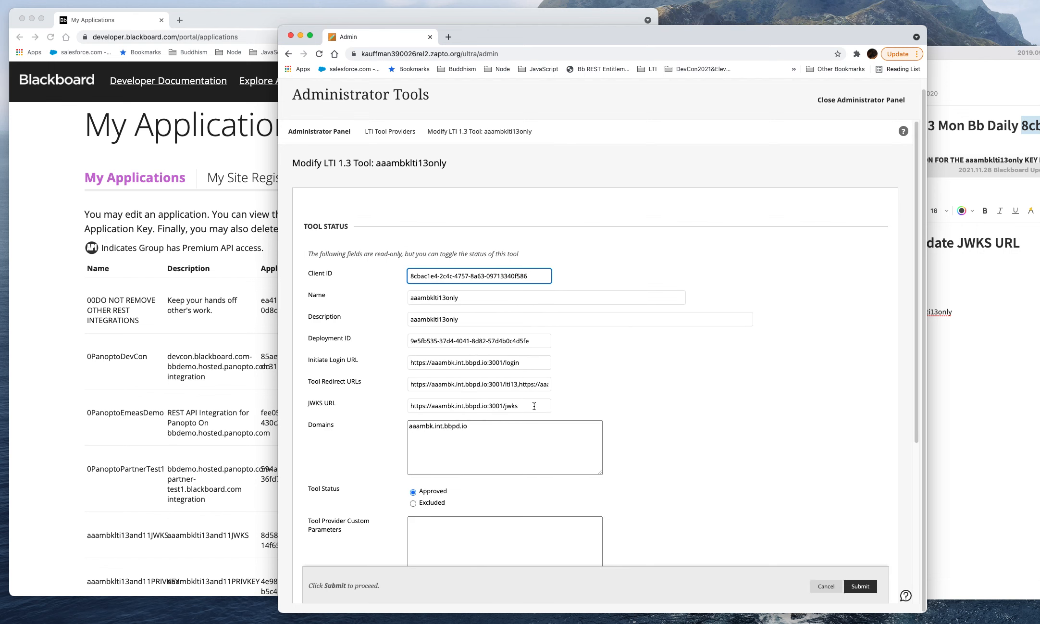
# Step: Check the JWKS URL on the aaambklti13only tool page and submit the tool's settings
pyautogui.moveTo(534, 406); pyautogui.dragTo(378, 401)
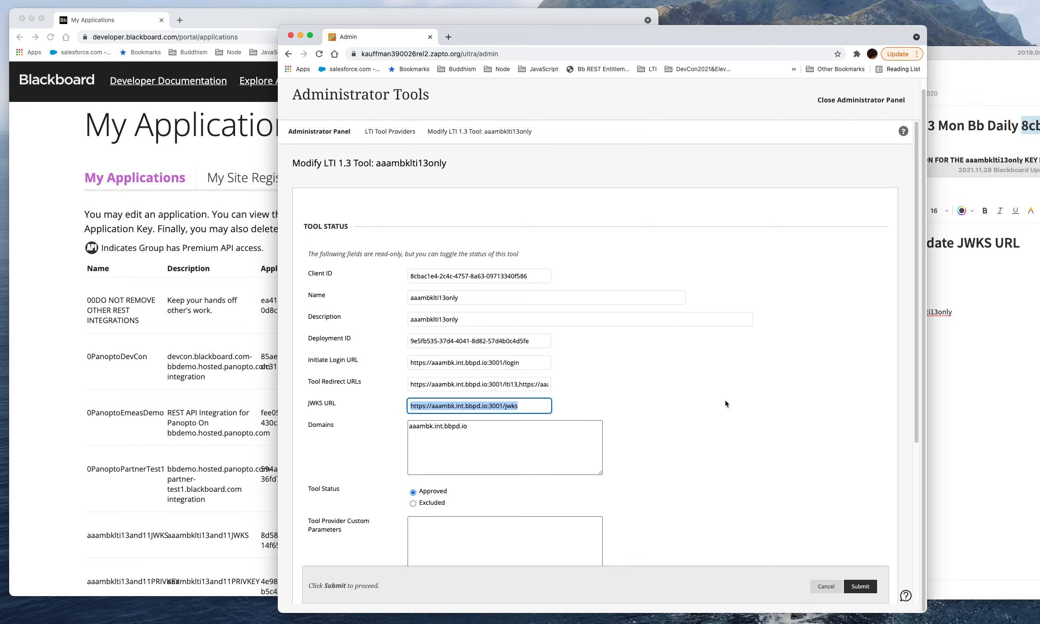
pyautogui.click(63, 387)
pyautogui.click(782, 389)
pyautogui.moveTo(539, 405); pyautogui.dragTo(403, 406)
pyautogui.click(849, 585)
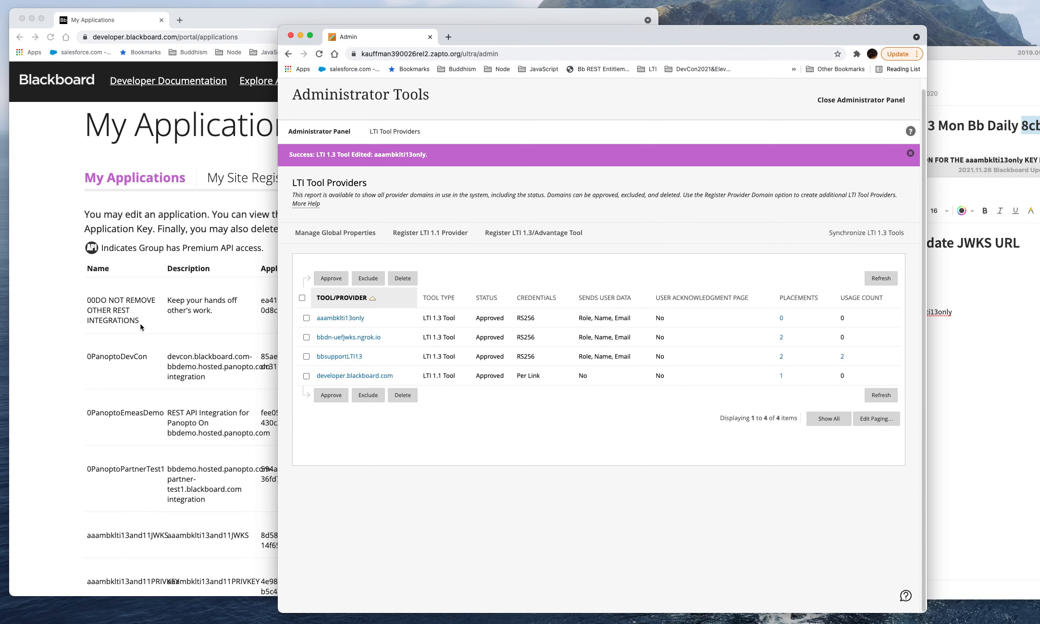
# Step: Switch to the Blackboard developer portal and open the aaambklti13only application for editing
pyautogui.click(56, 352)
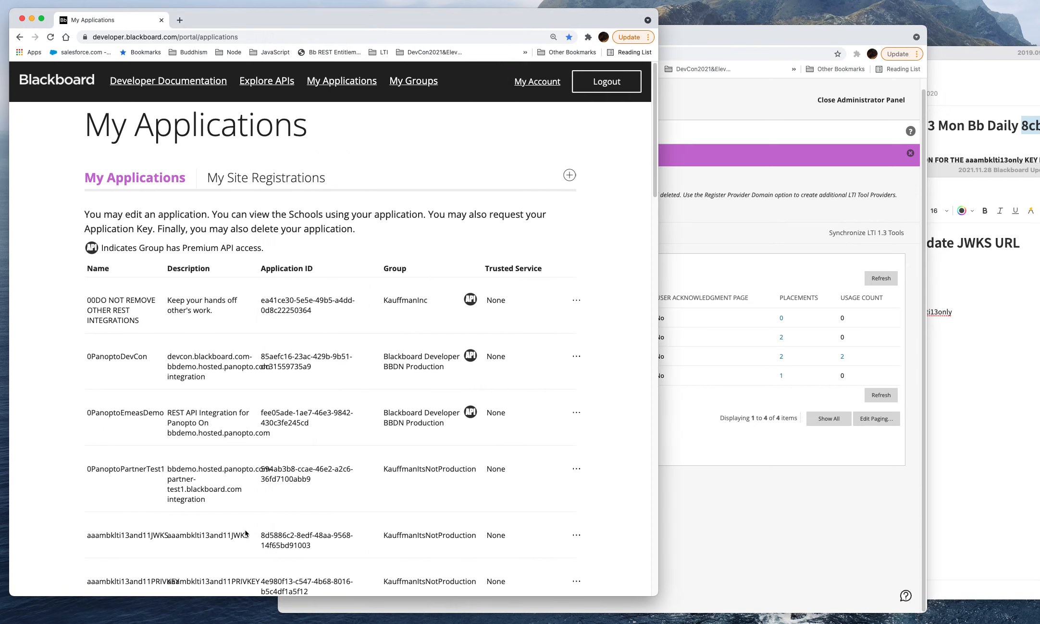
pyautogui.scroll(-1, 376, 495)
pyautogui.scroll(-5, 376, 494)
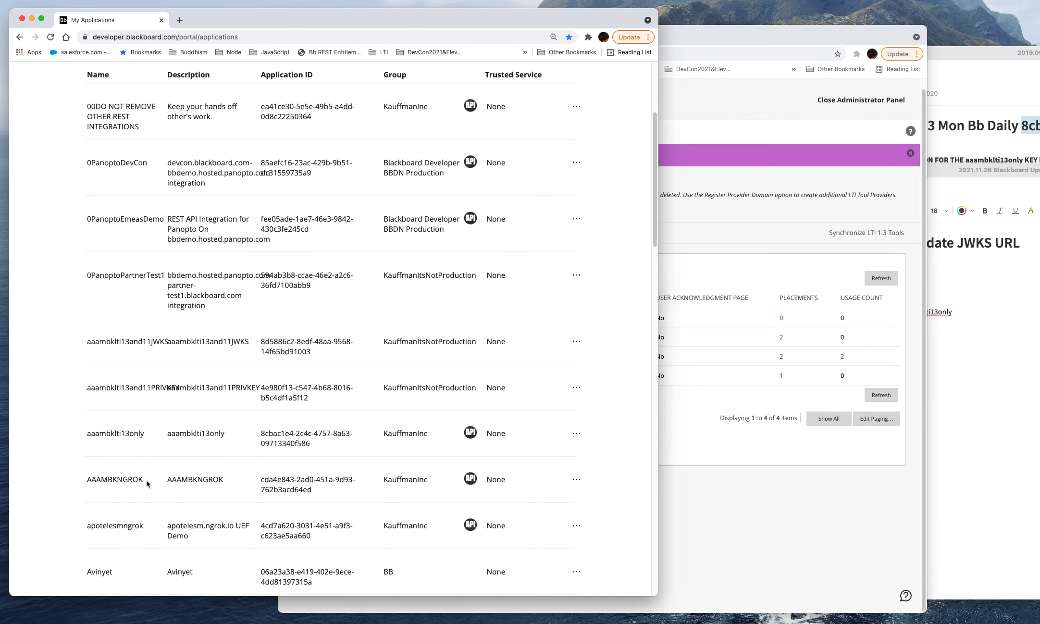
pyautogui.click(576, 433)
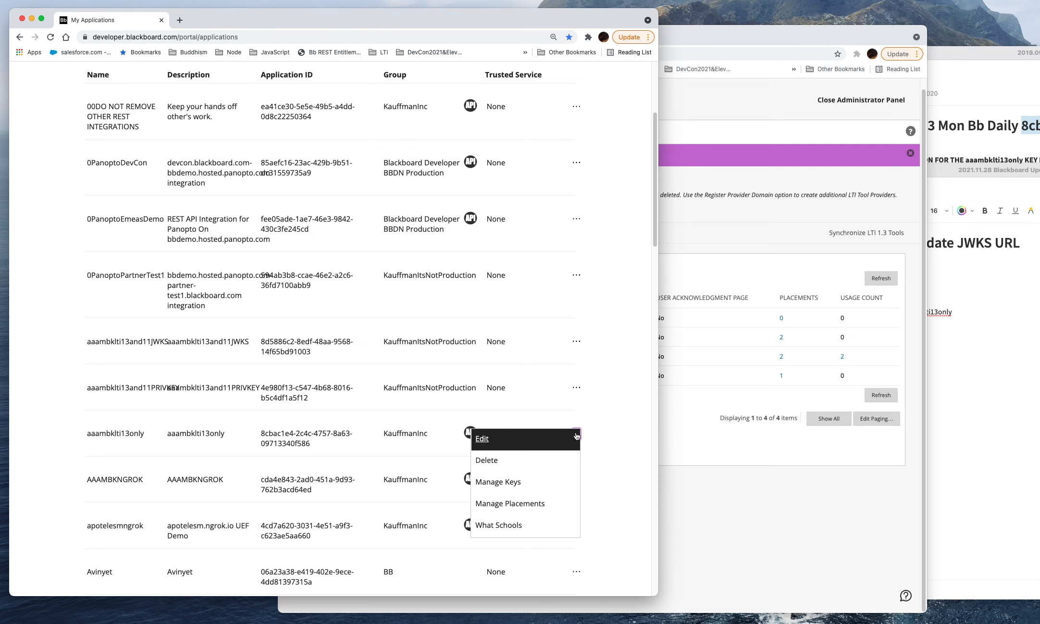
pyautogui.click(554, 445)
# Step: Review the Tool JWKS URL of the aaambklti13only application and save the application again
pyautogui.scroll(-3, 379, 429)
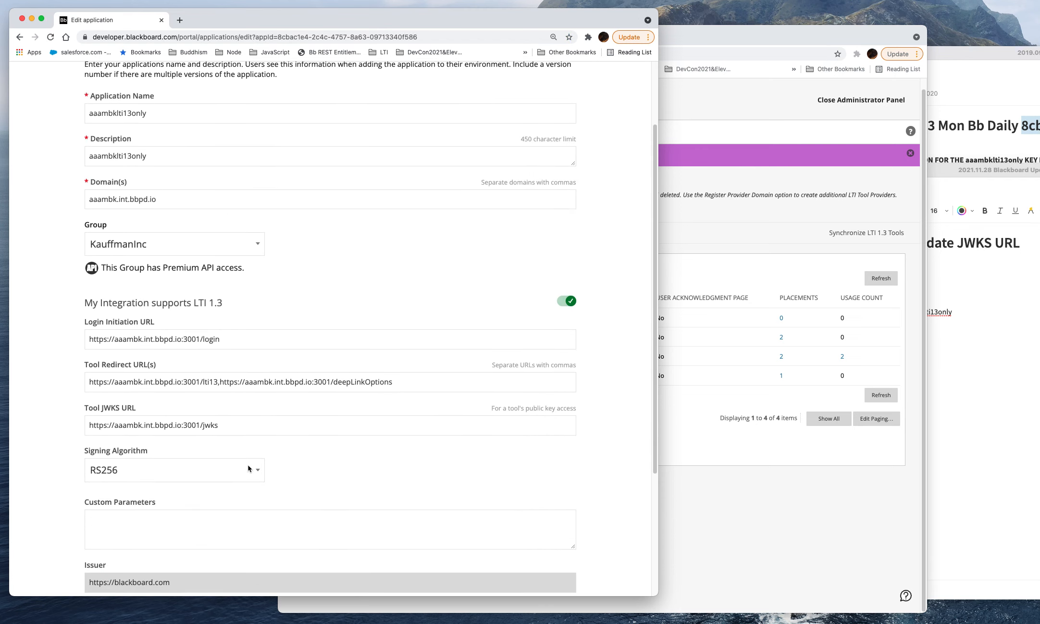
pyautogui.press('super+a')
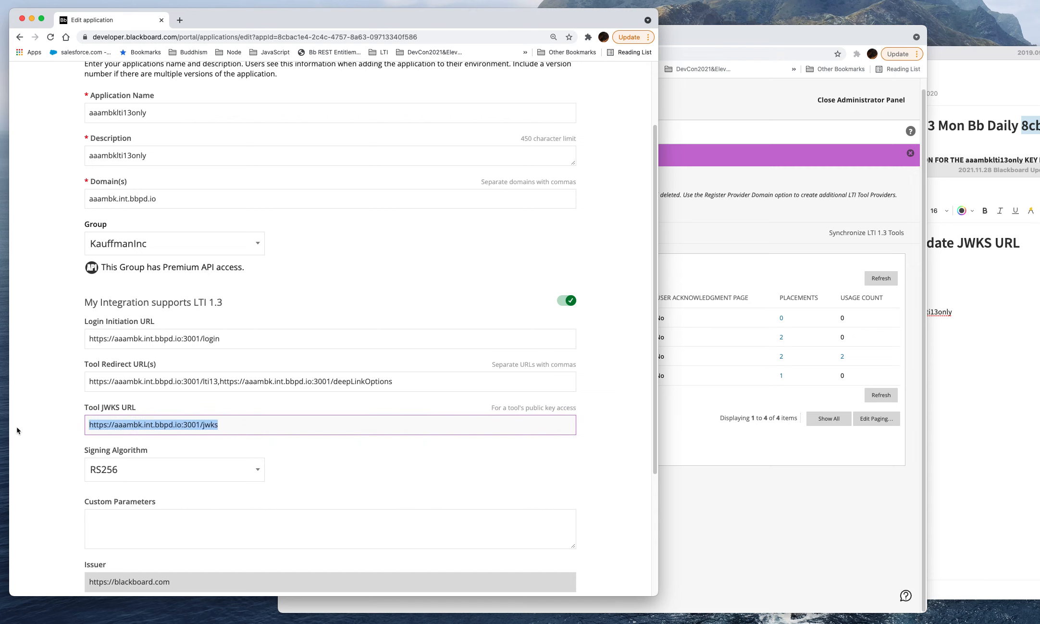
pyautogui.scroll(-6, 346, 422)
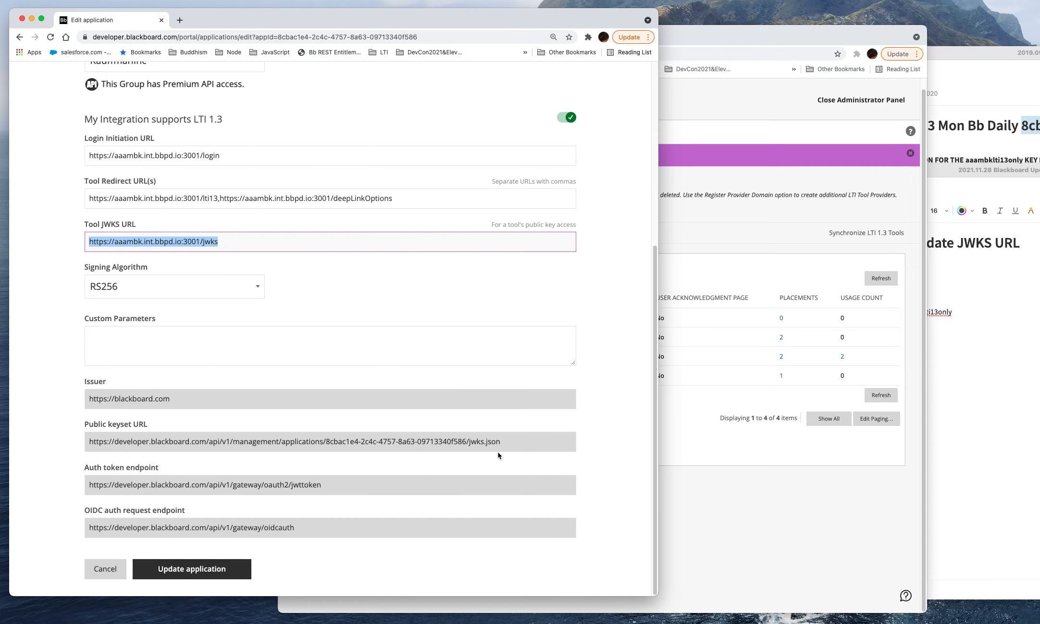
pyautogui.click(178, 570)
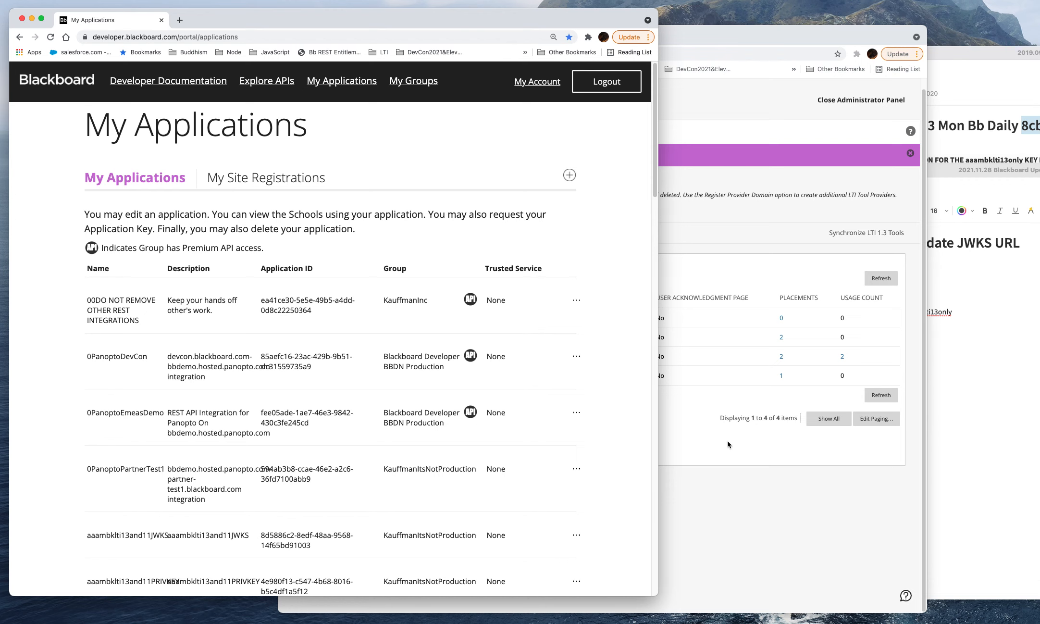
# Step: Return to Blackboard Learn, copy the Client ID from the aaambklti13only tool's edit page, and cancel the edit
pyautogui.click(728, 445)
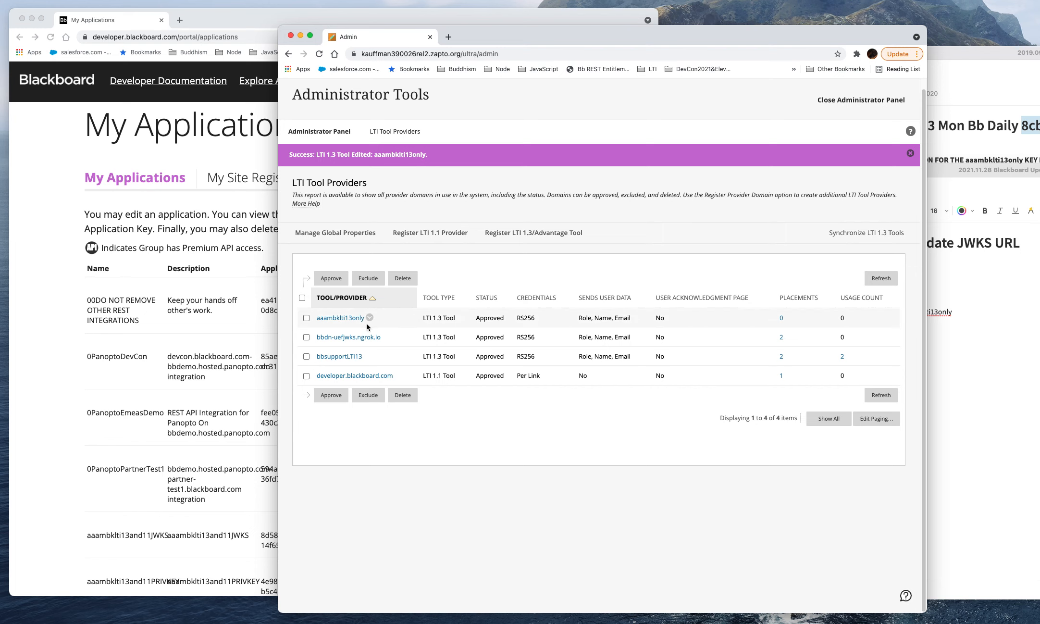
pyautogui.click(369, 318)
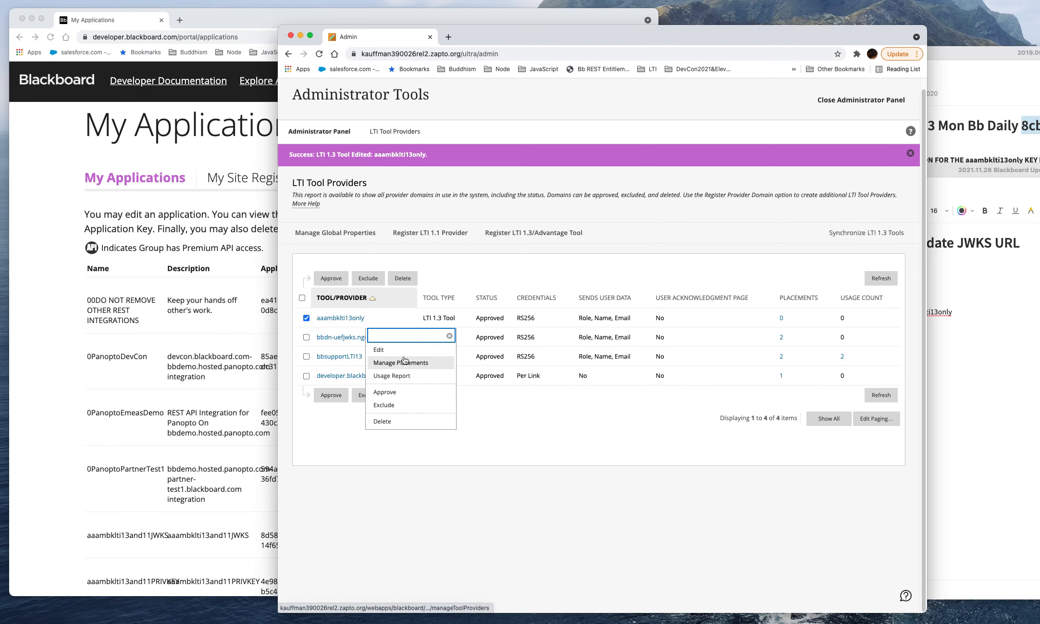
pyautogui.click(399, 350)
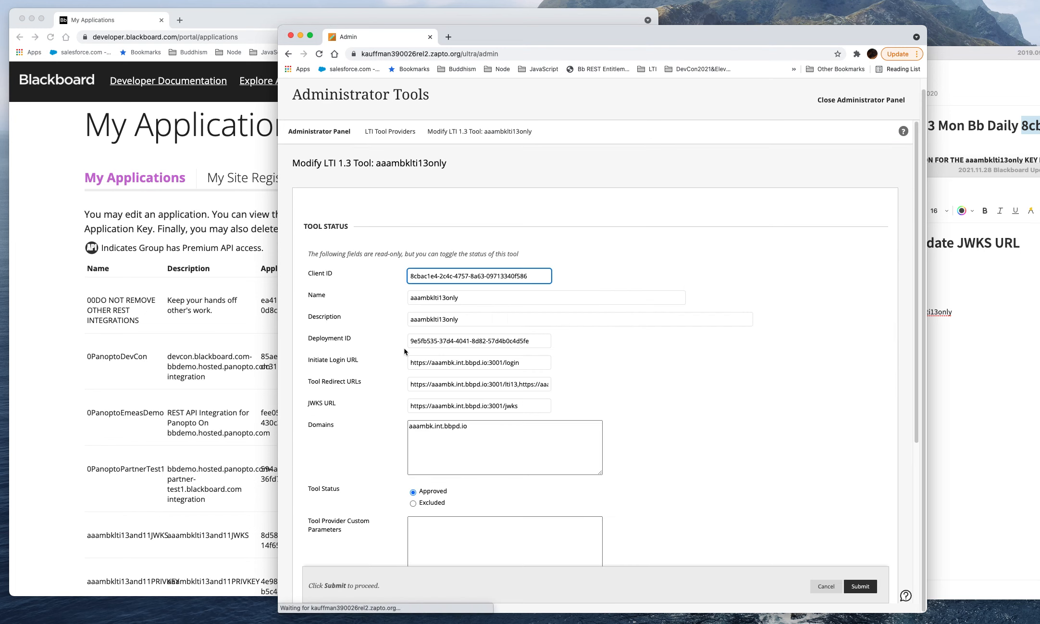
pyautogui.moveTo(542, 275); pyautogui.dragTo(410, 272)
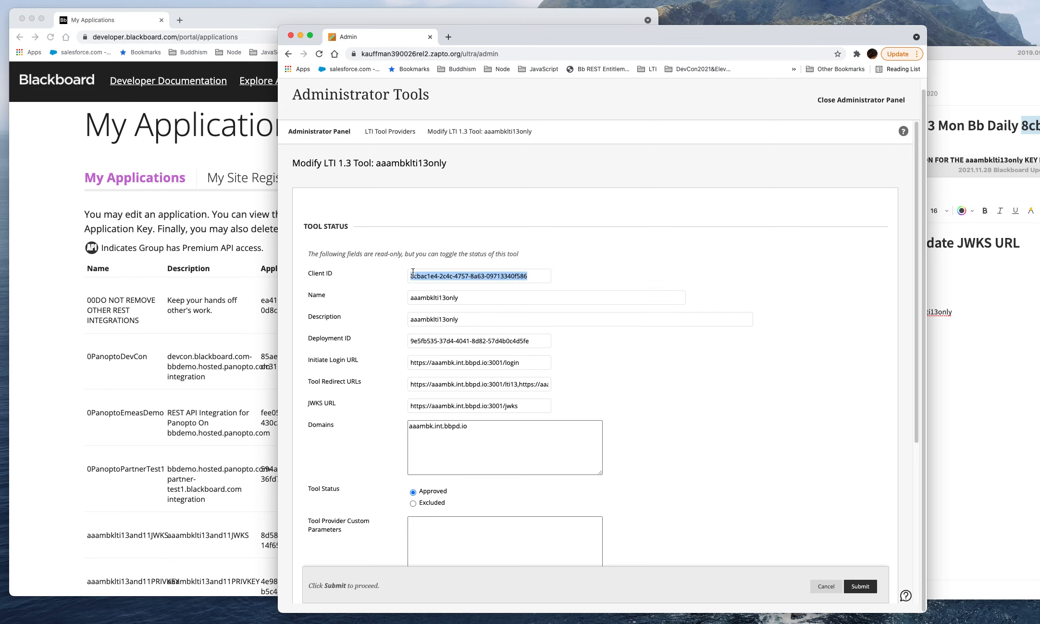
pyautogui.rightClick(422, 278)
pyautogui.click(444, 300)
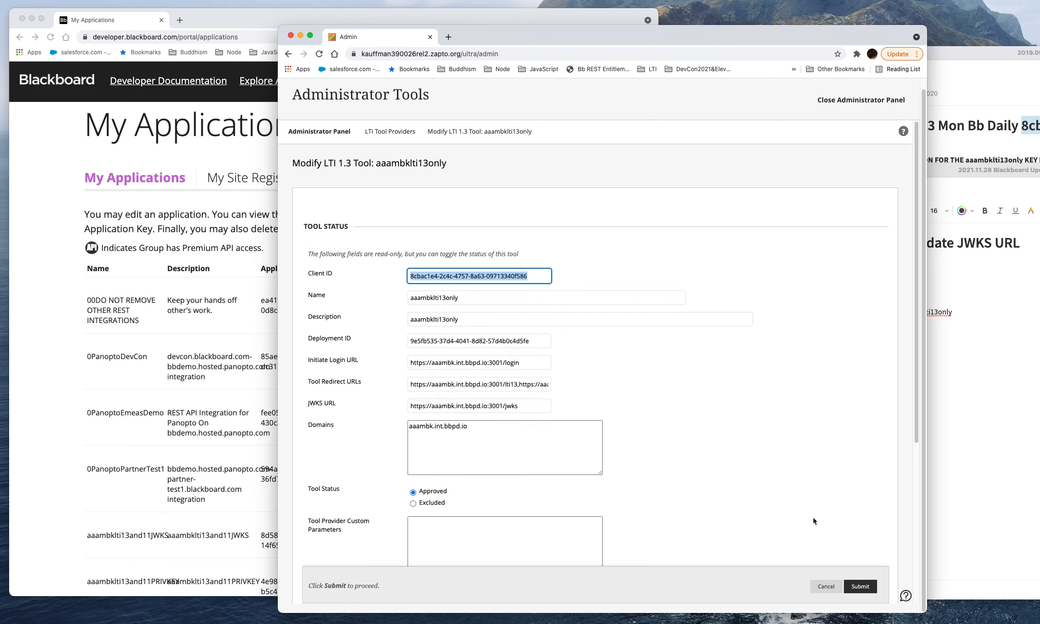
pyautogui.click(823, 584)
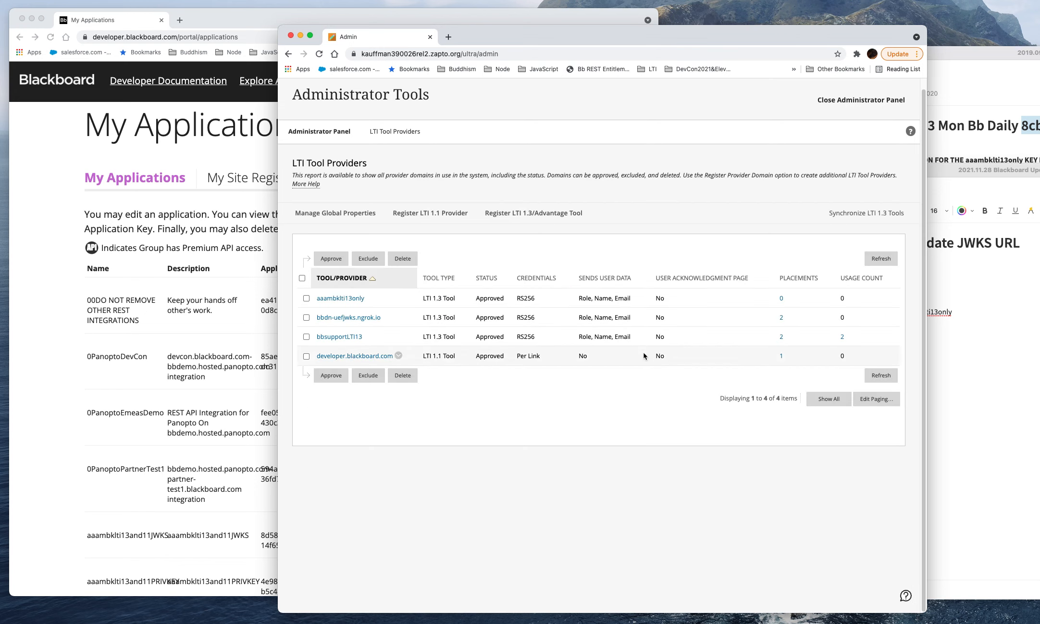
# Step: Register the LTI 1.3/Advantage tool again with the copied Client ID and submit its refreshed aaambklti13only settings
pyautogui.click(536, 220)
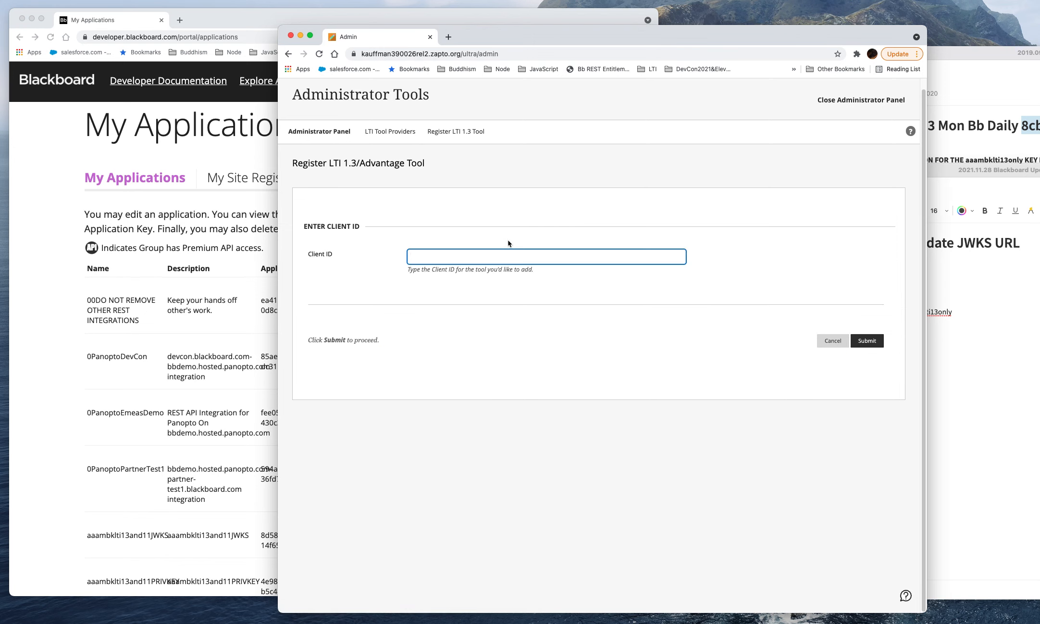
pyautogui.press('super+v')
pyautogui.click(867, 340)
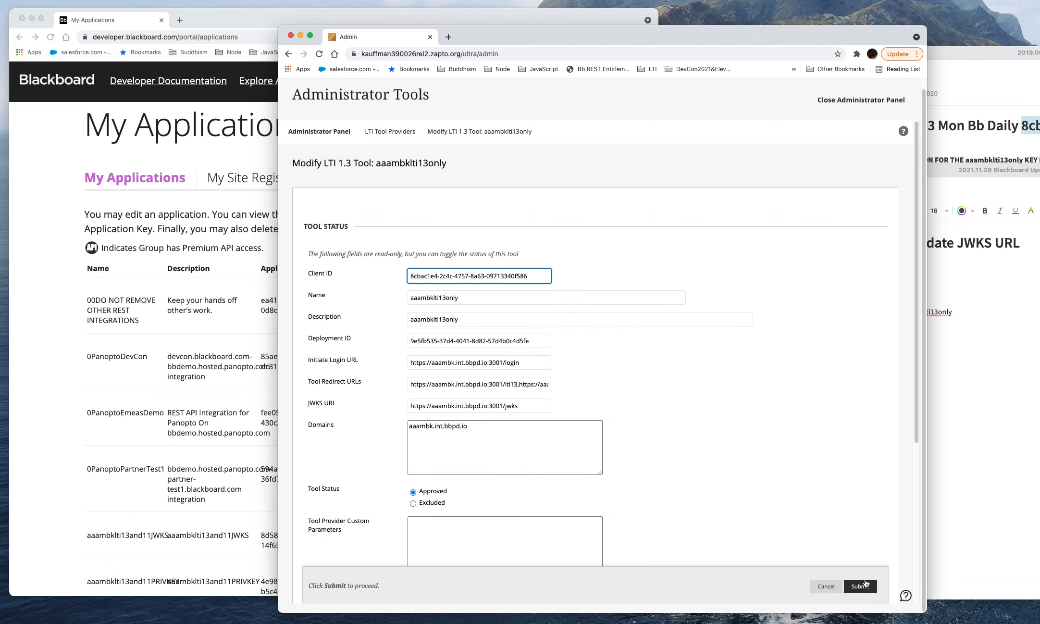
pyautogui.click(865, 584)
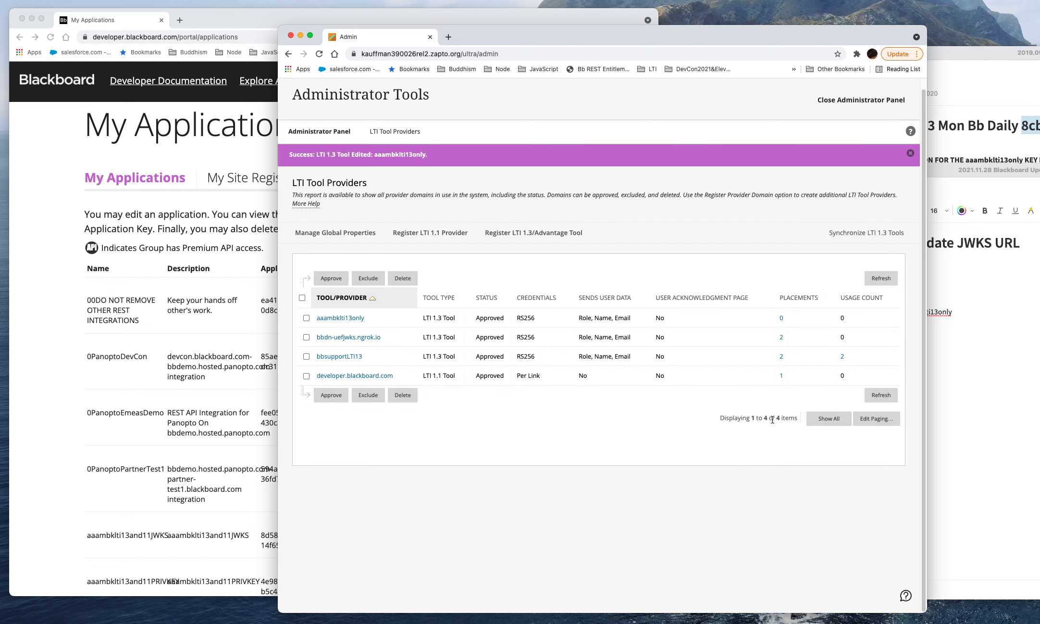